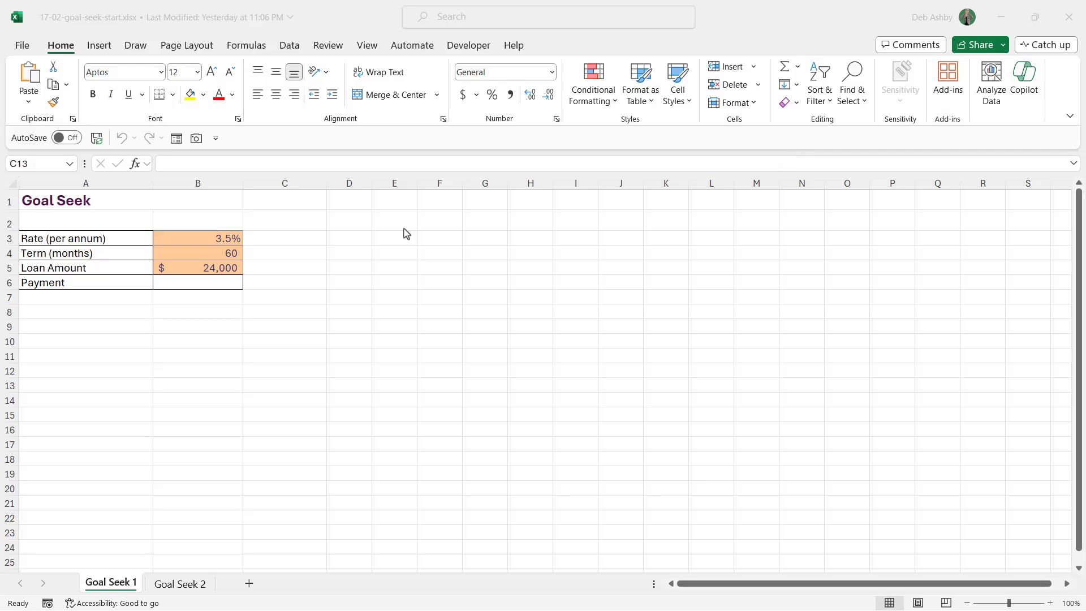
Show the Data tab commands and bring up the What-If Analysis options
left_click(290, 49)
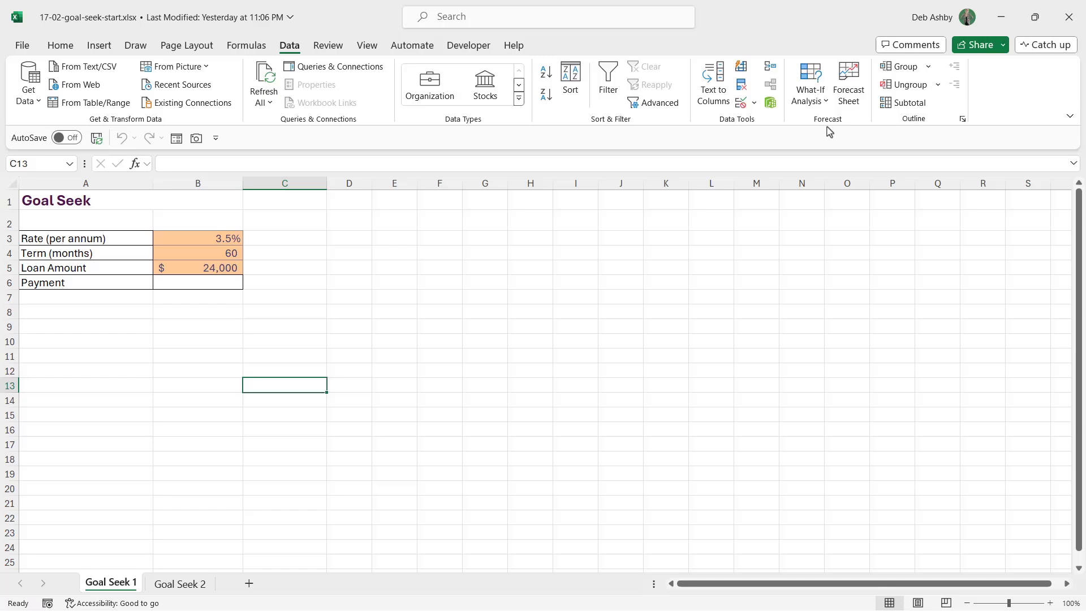
left_click(823, 105)
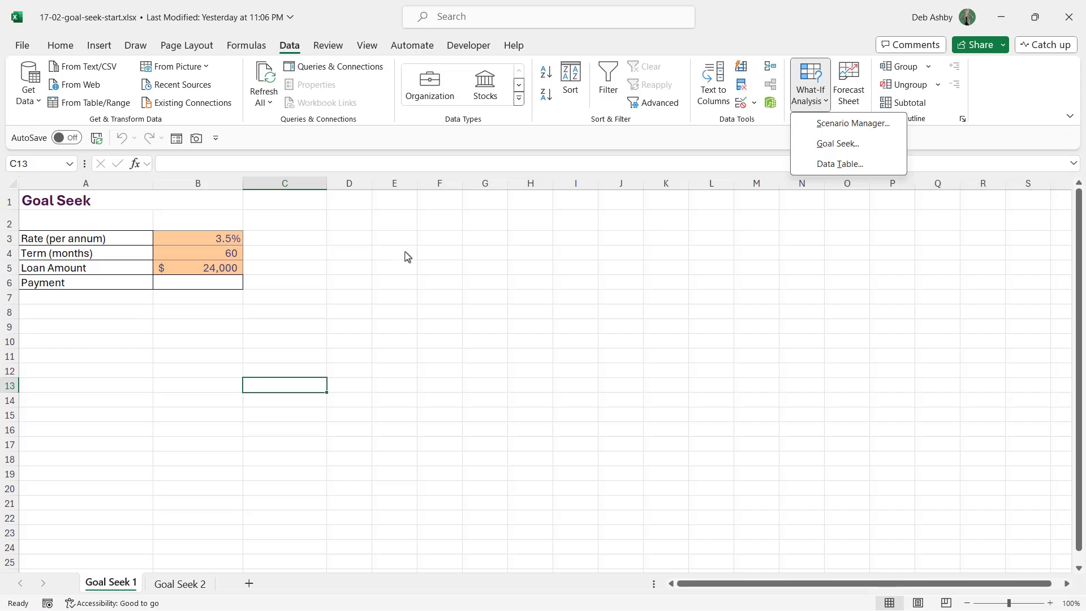
key("Escape")
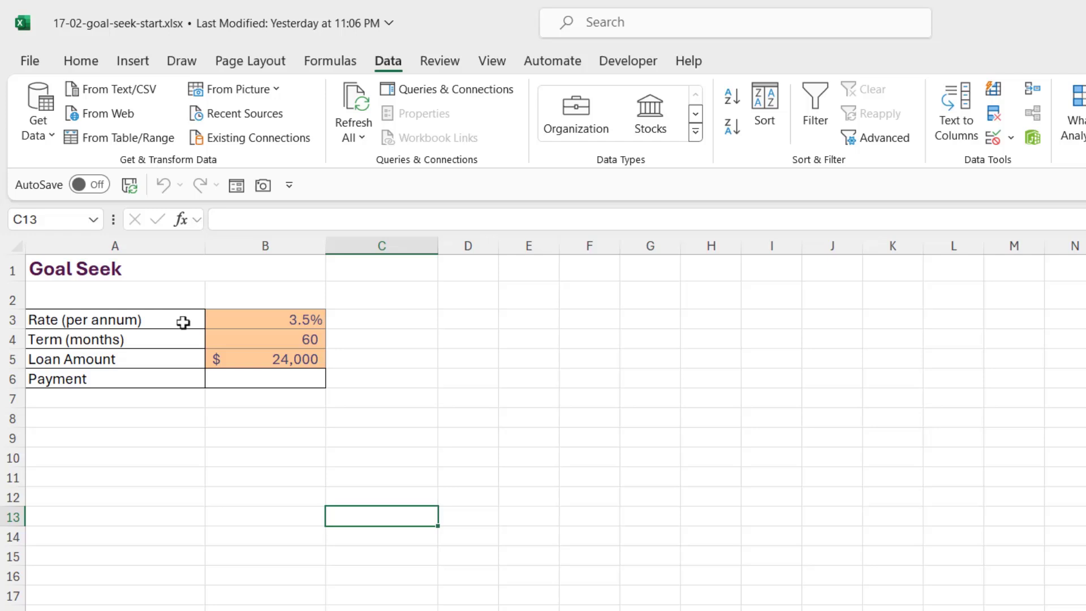
left_click(271, 380)
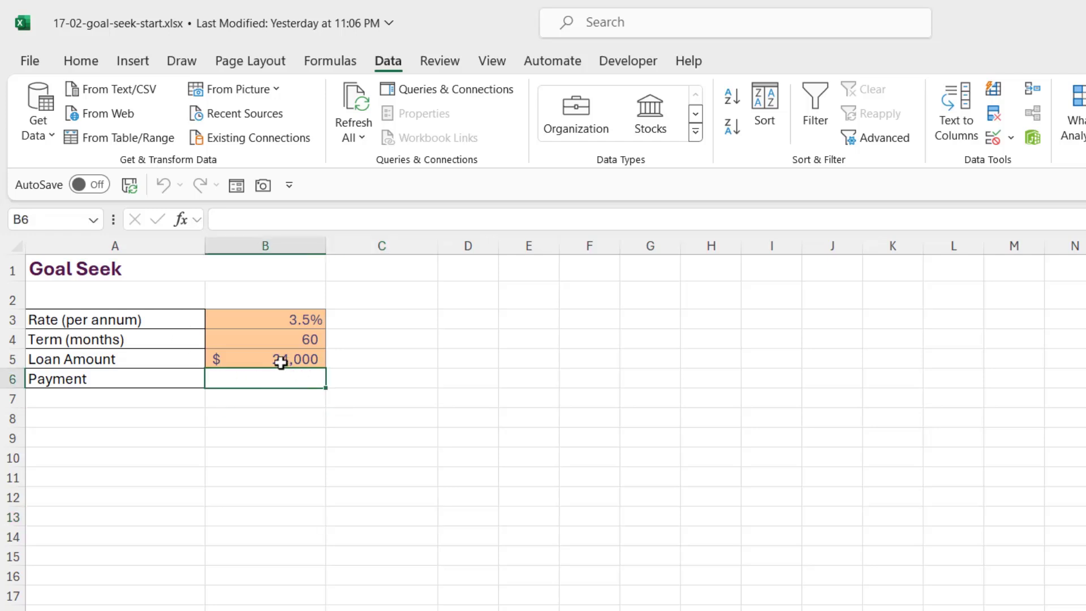
left_click(249, 359)
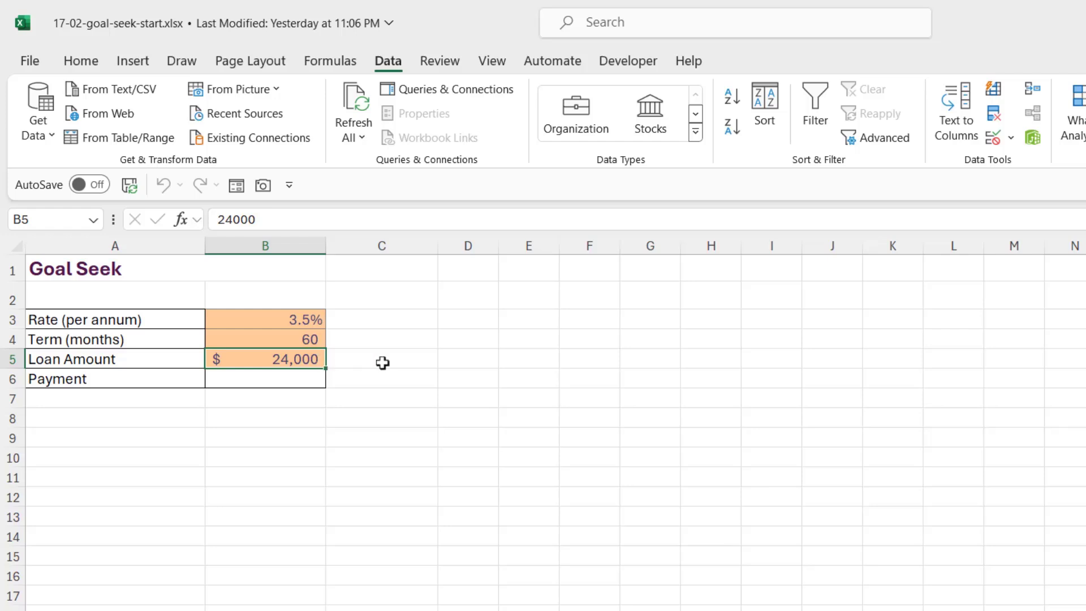
left_click(288, 338)
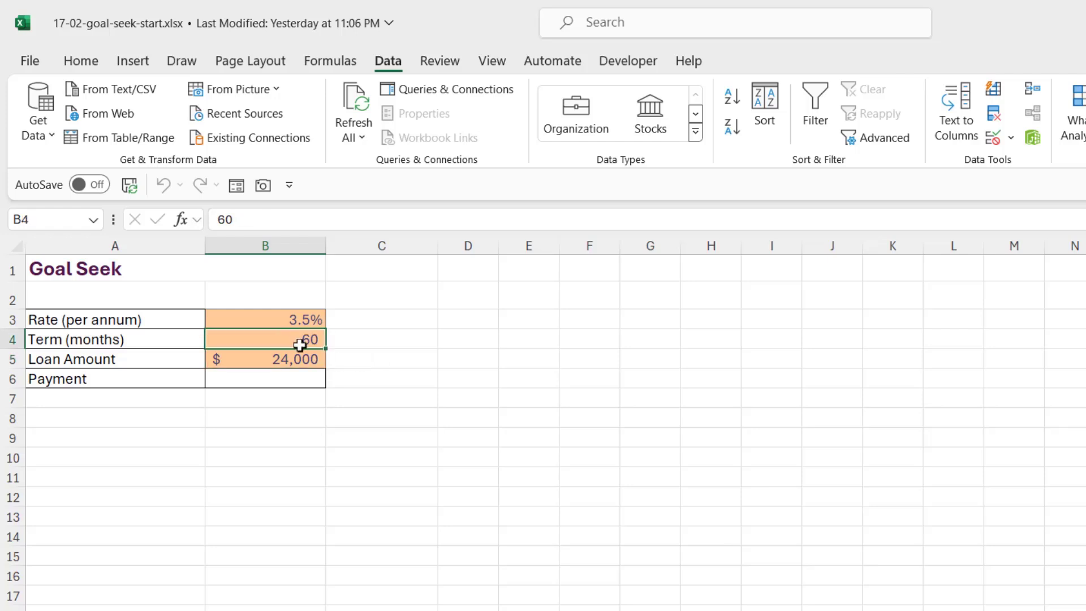
left_click(284, 318)
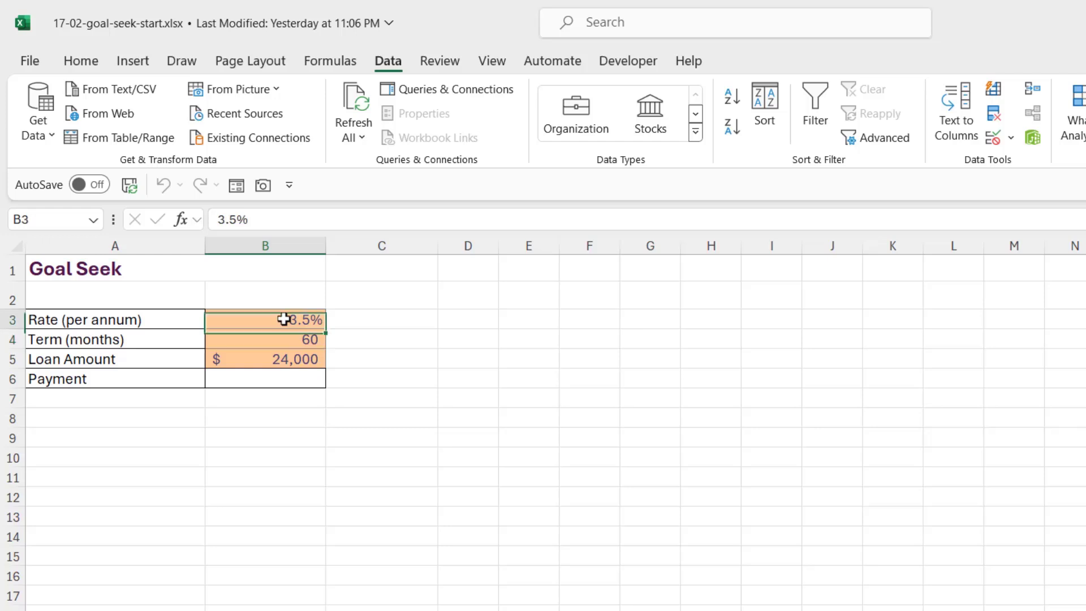
left_click(267, 380)
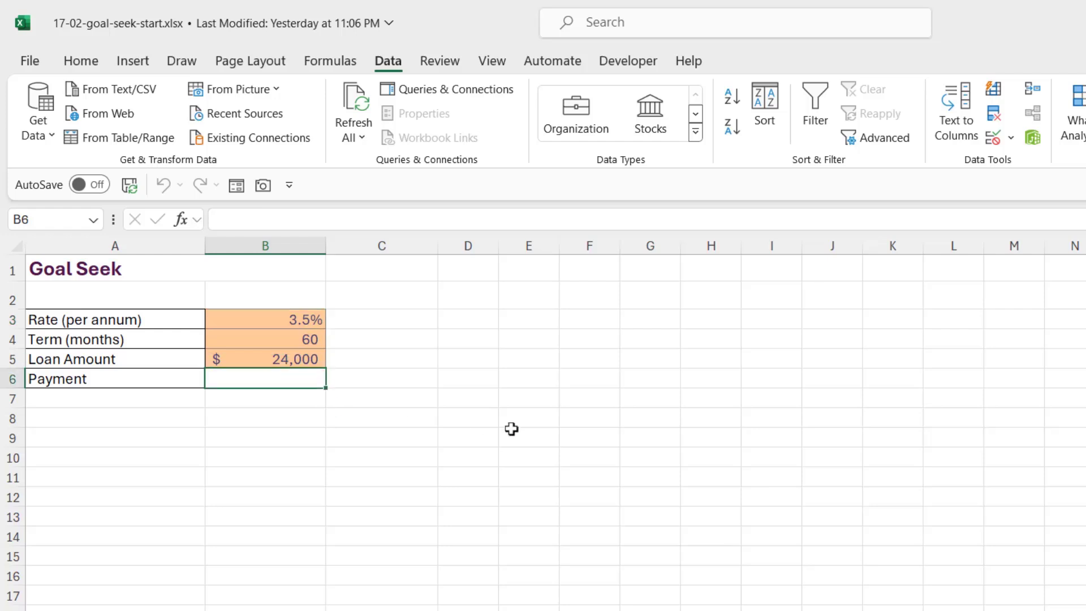
Enter =PMT(B3/12,B4,B5) in B6 to get the monthly payment of ($436.60)
type("=")
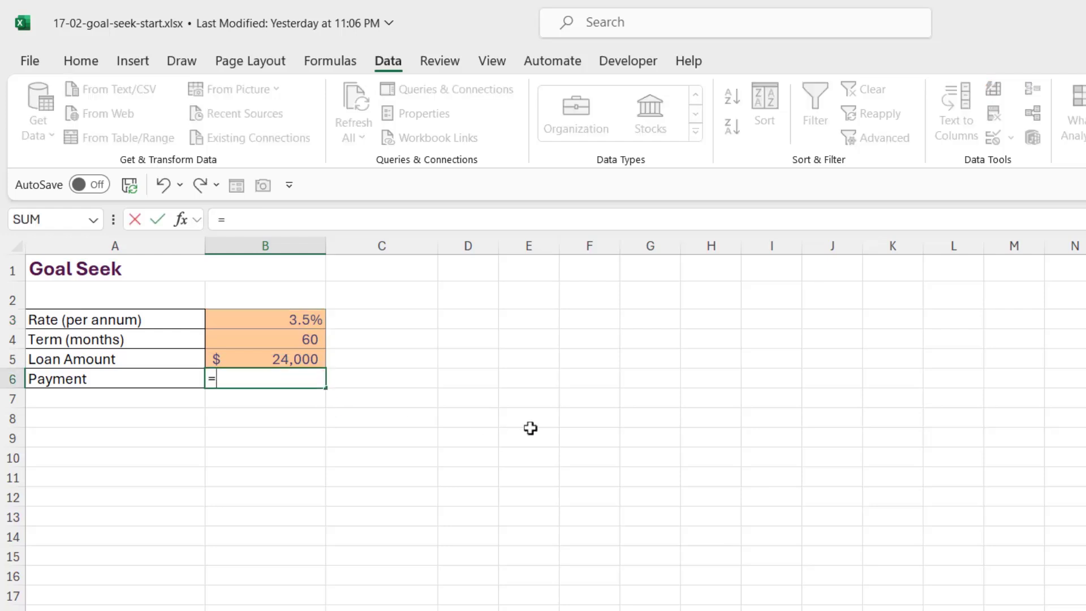
type("PMT(")
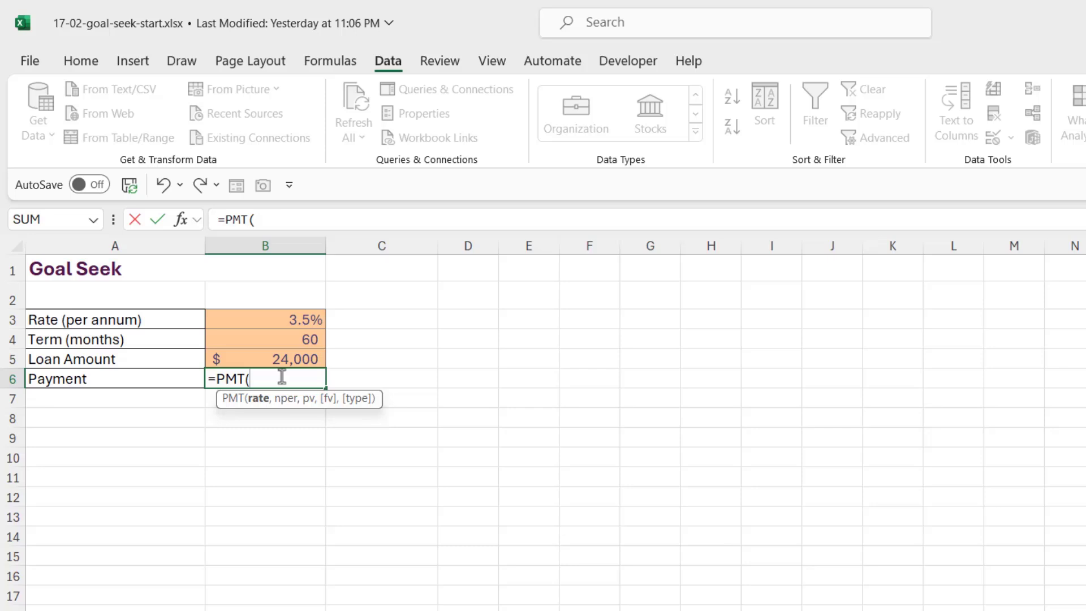
left_click(289, 321)
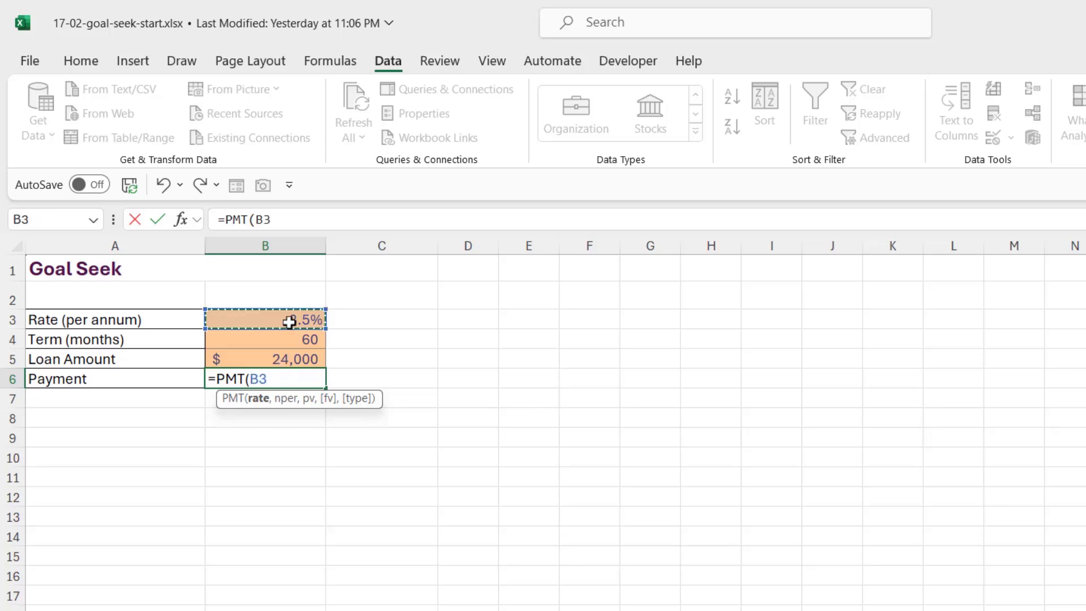
type("/12,")
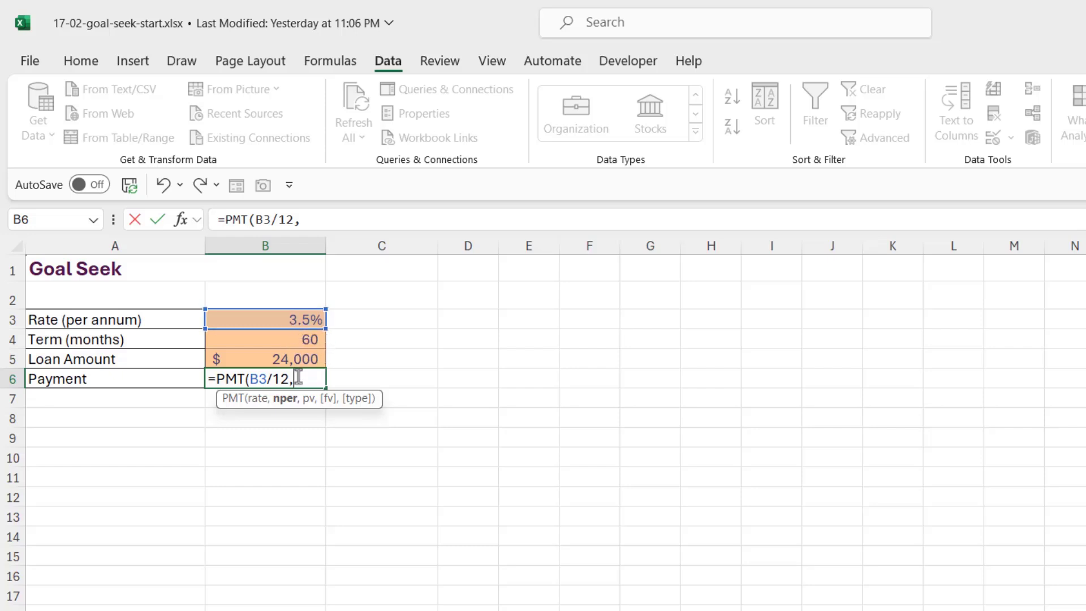
left_click(293, 342)
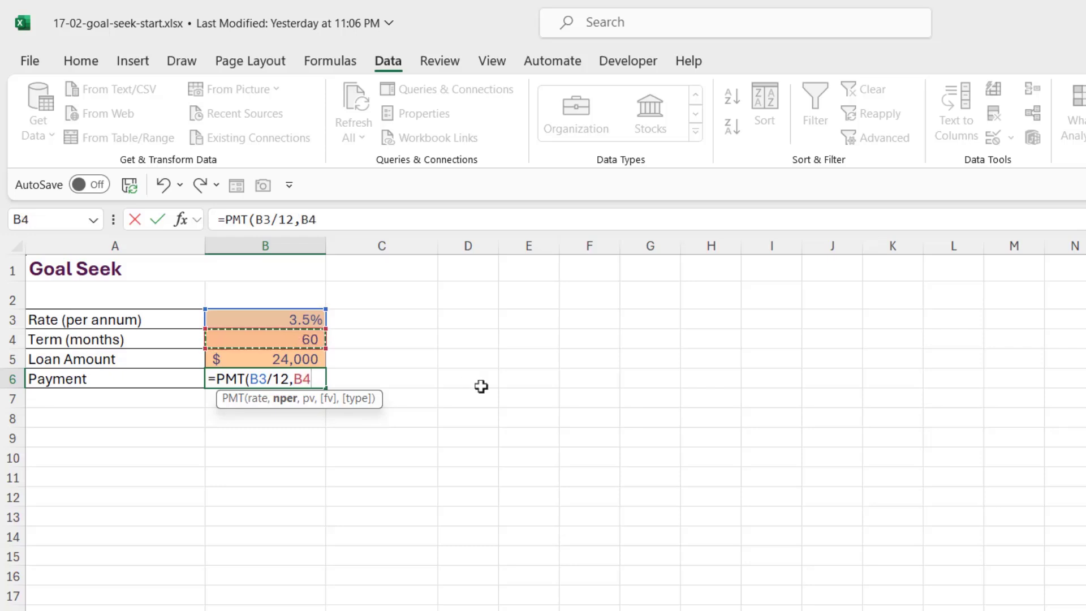
type(",")
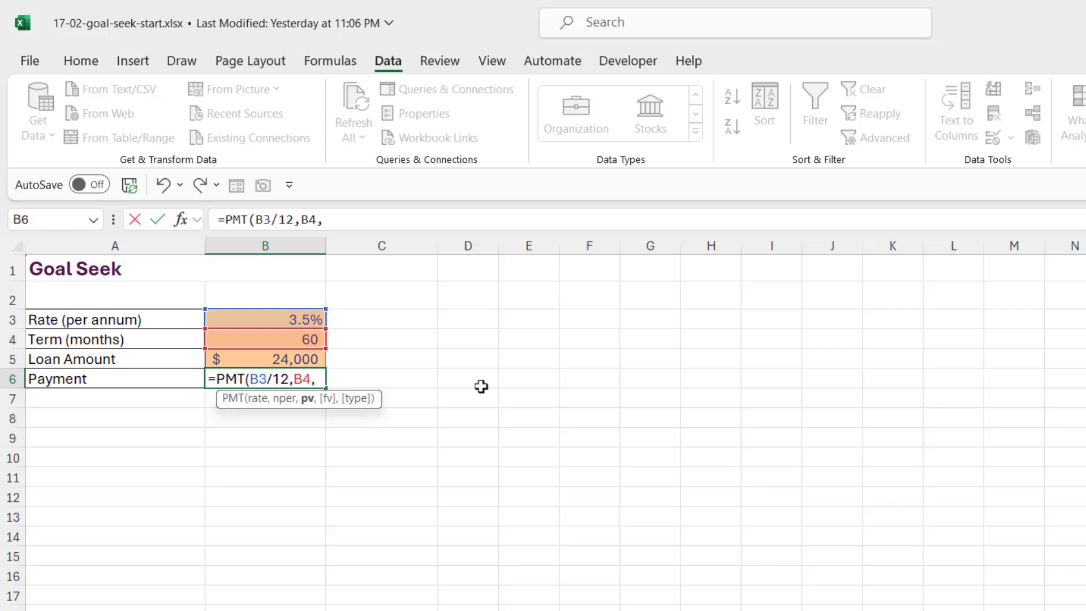
left_click(310, 354)
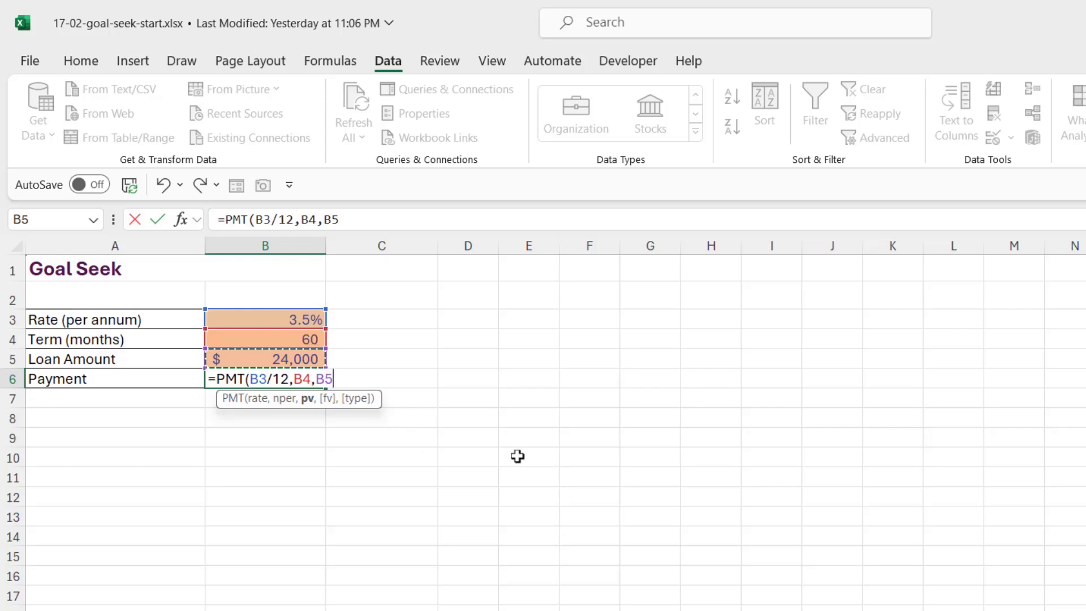
type(")")
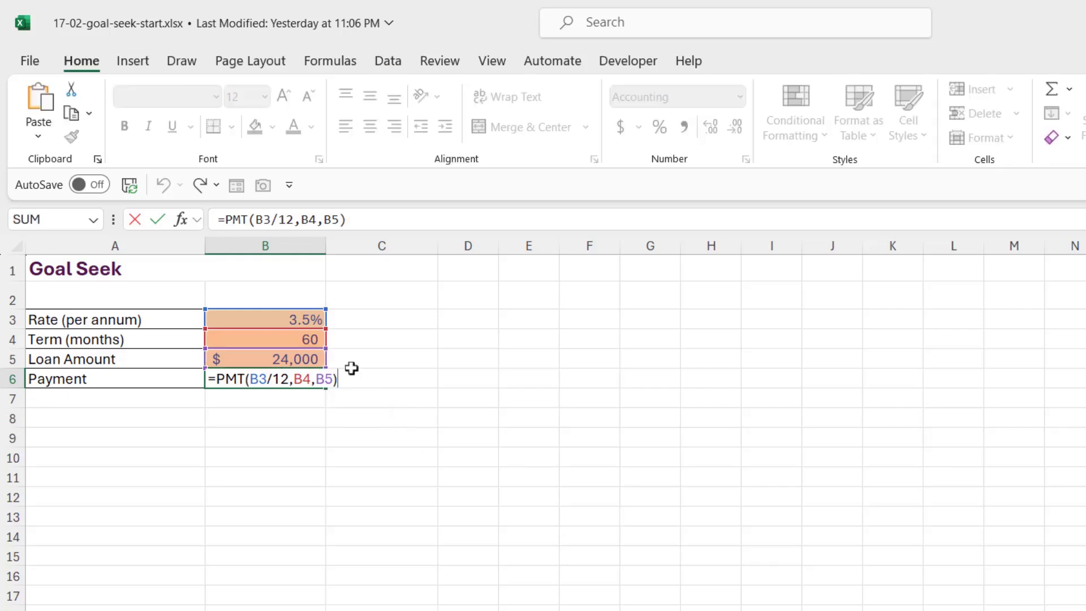
key("Return")
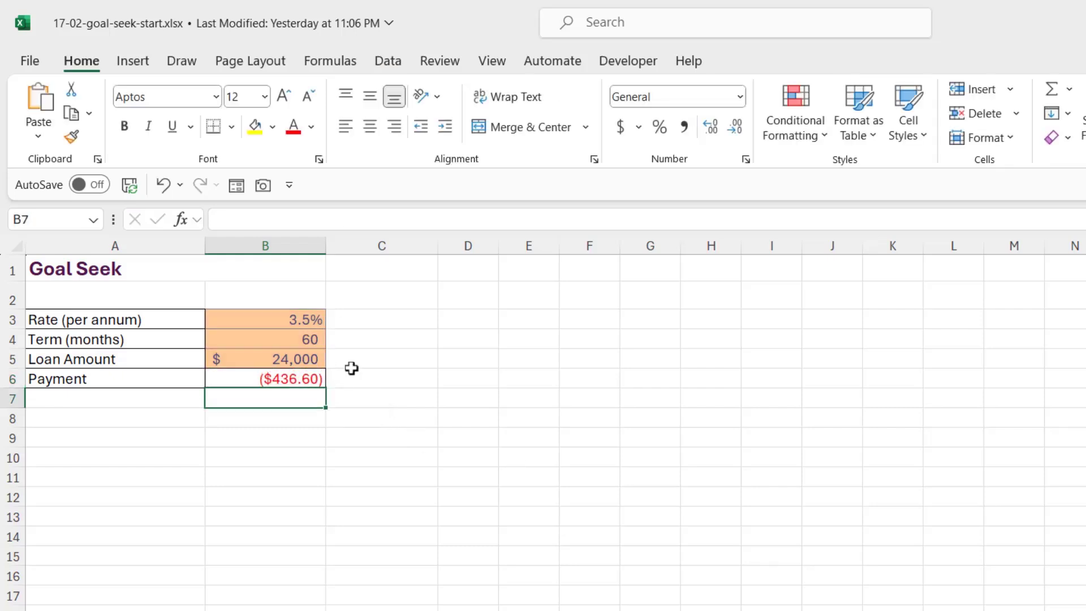
Change the B6 formula to =PMT(B3/12,B4,-B5) so the payment is positive
left_click(290, 381)
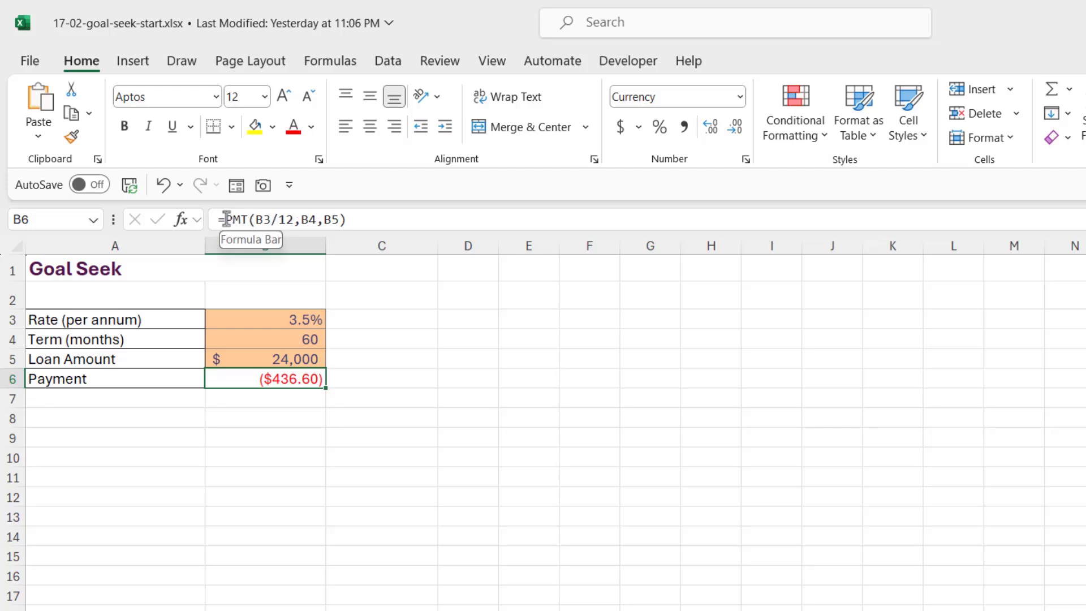
left_click(300, 222)
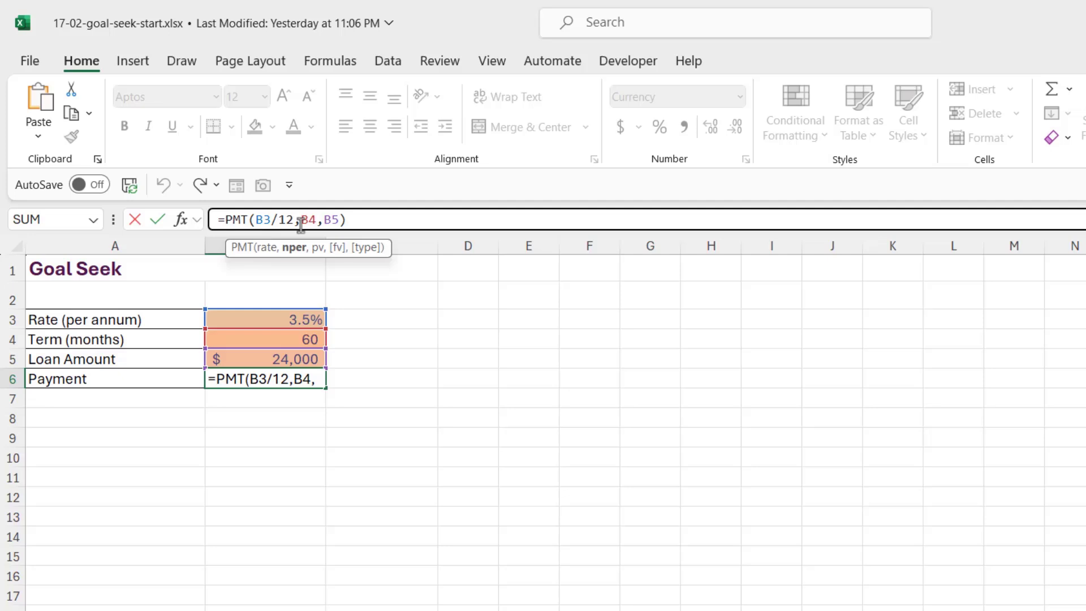
left_click(321, 221)
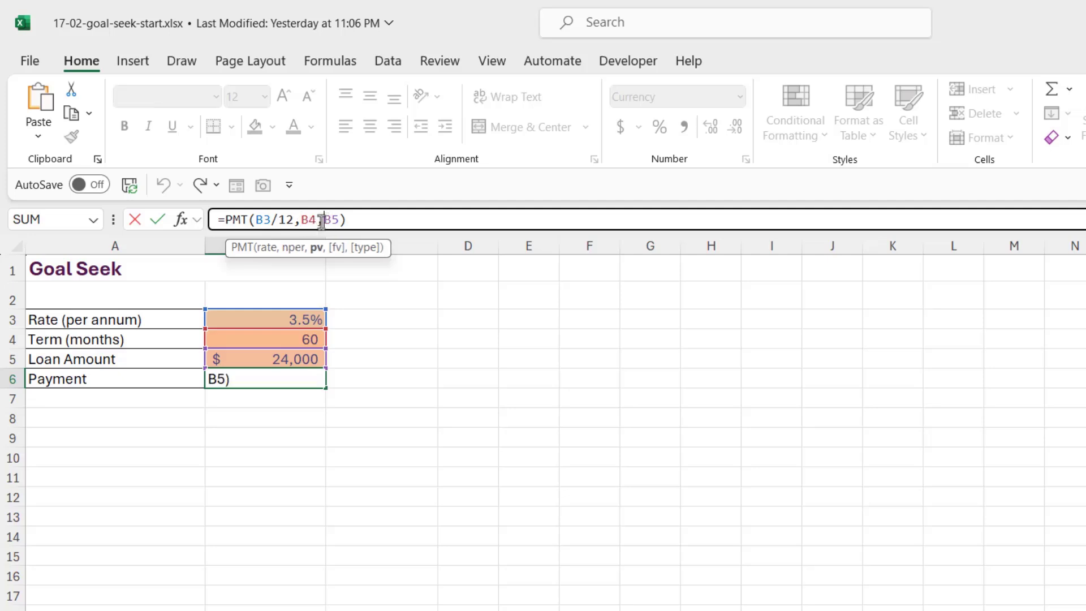
type("-")
key("Return")
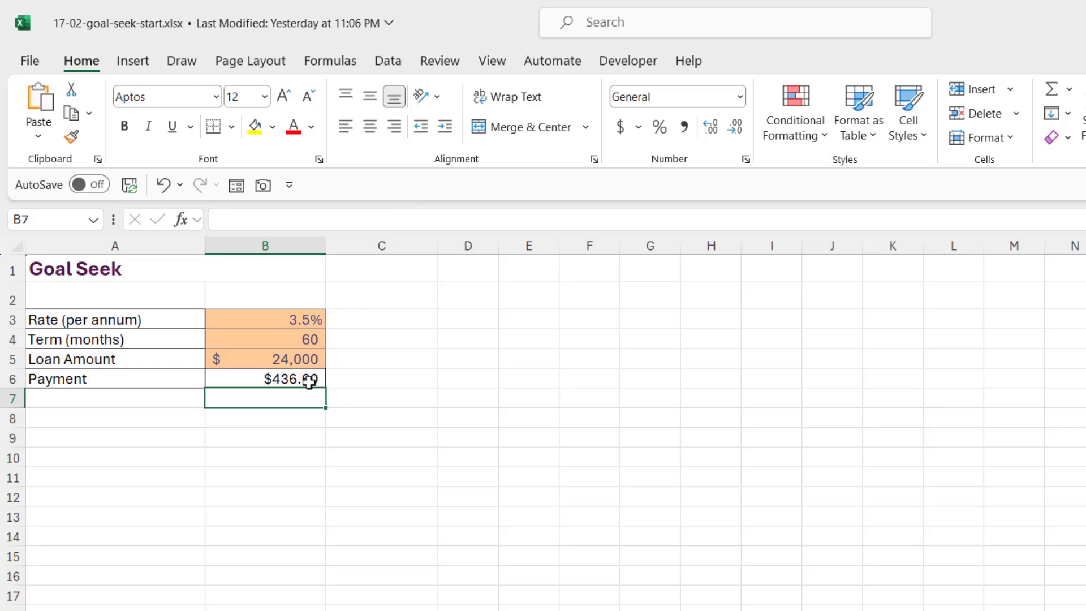
Apply Accounting number format to the payment in B6
left_click(309, 382)
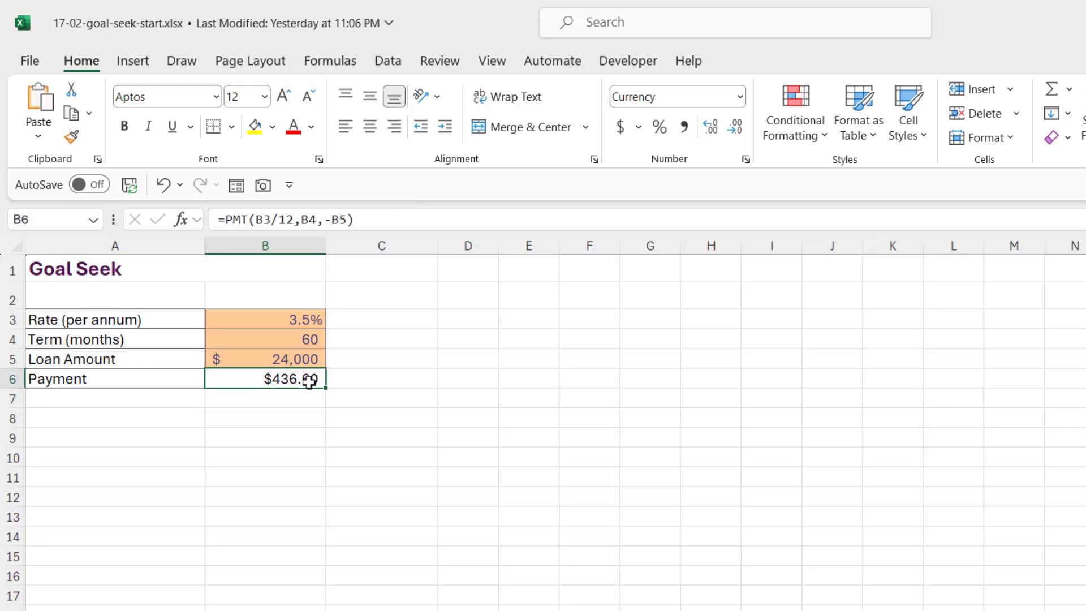
left_click(739, 97)
left_click(691, 276)
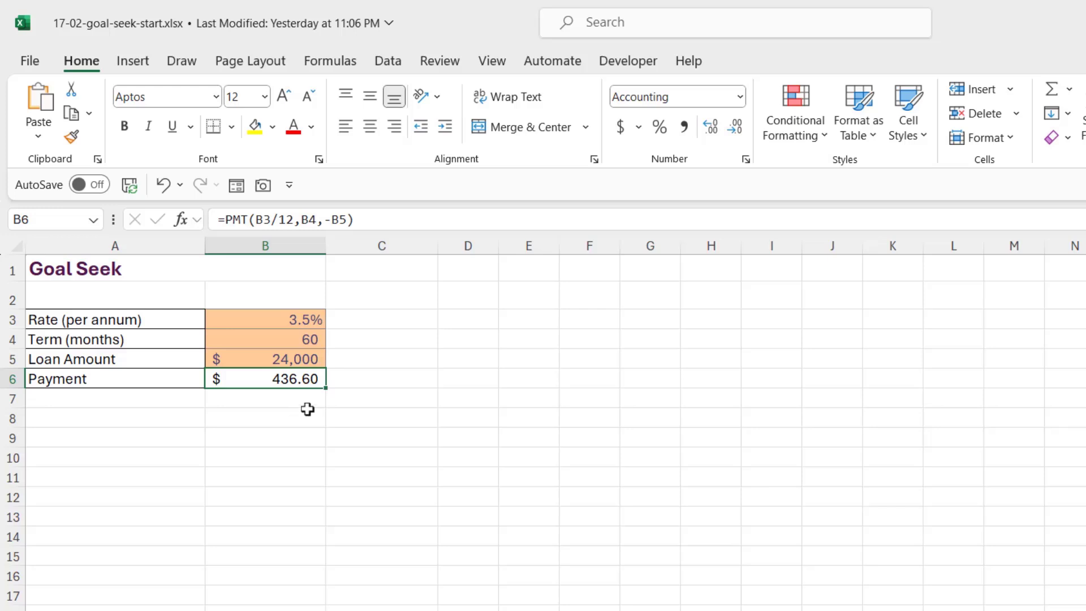
left_click(303, 358)
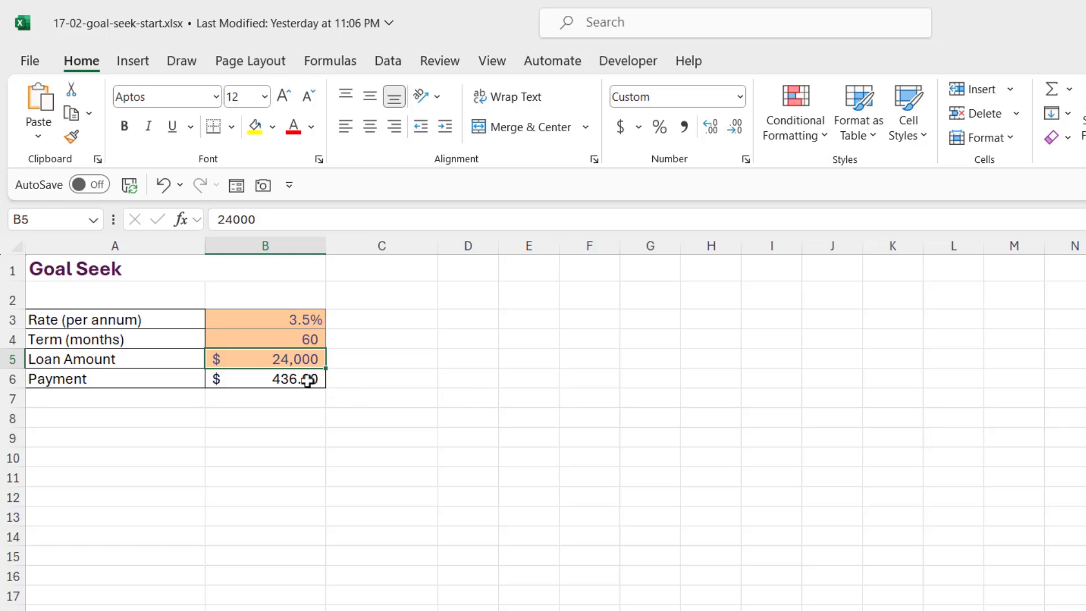
left_click(308, 380)
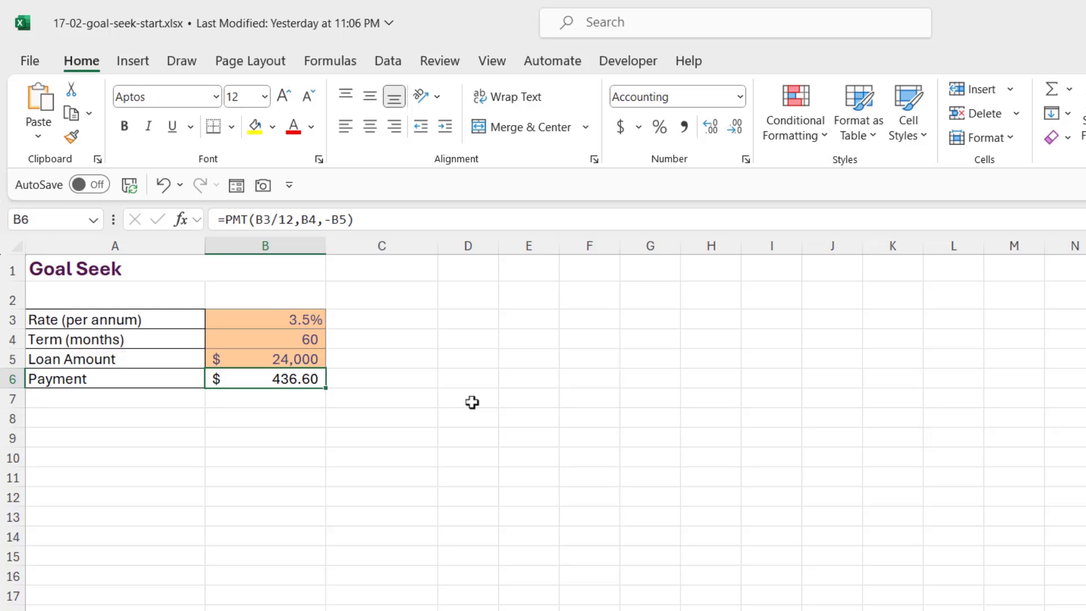
left_click(285, 322)
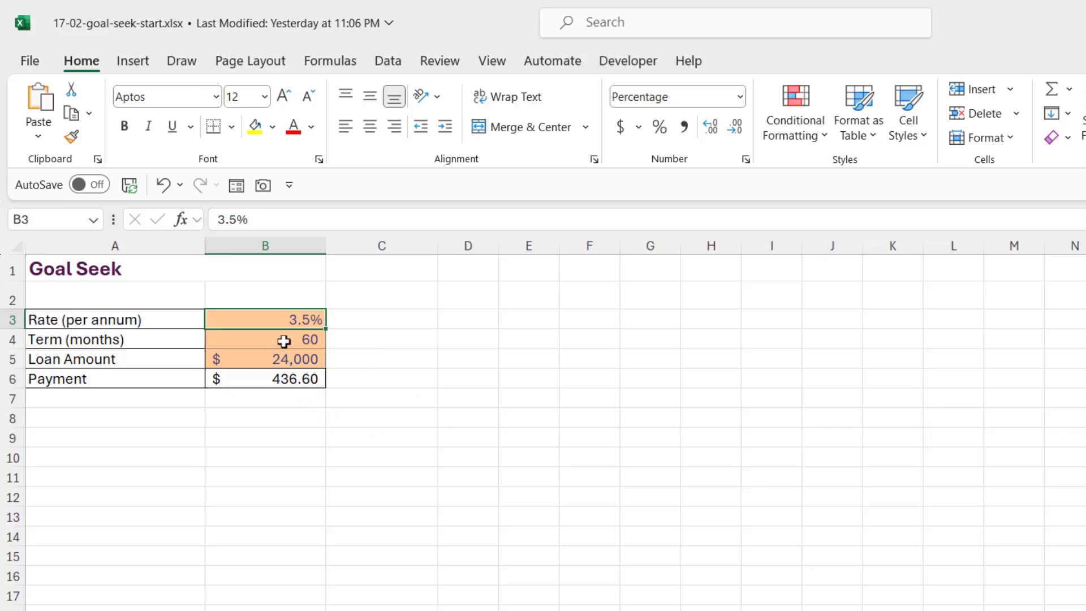
left_click(284, 341)
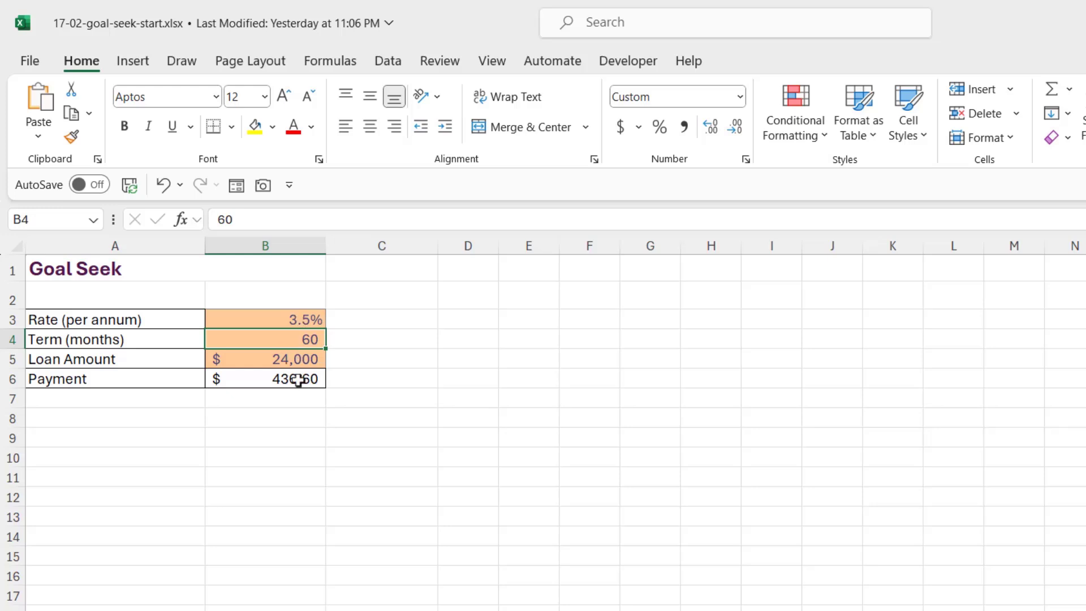
left_click(297, 319)
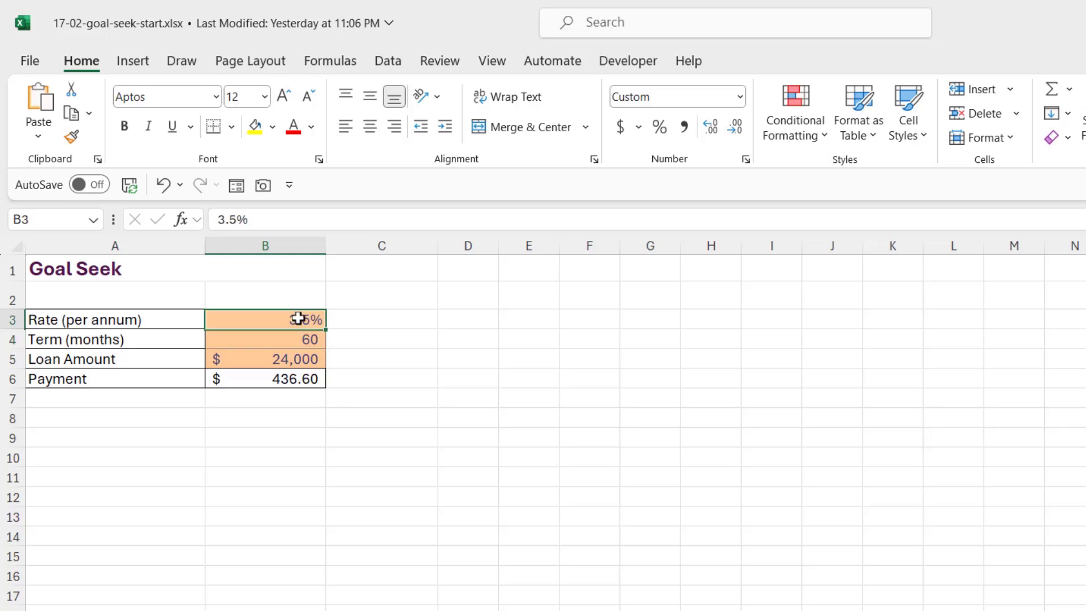
left_click(297, 339)
left_click(301, 360)
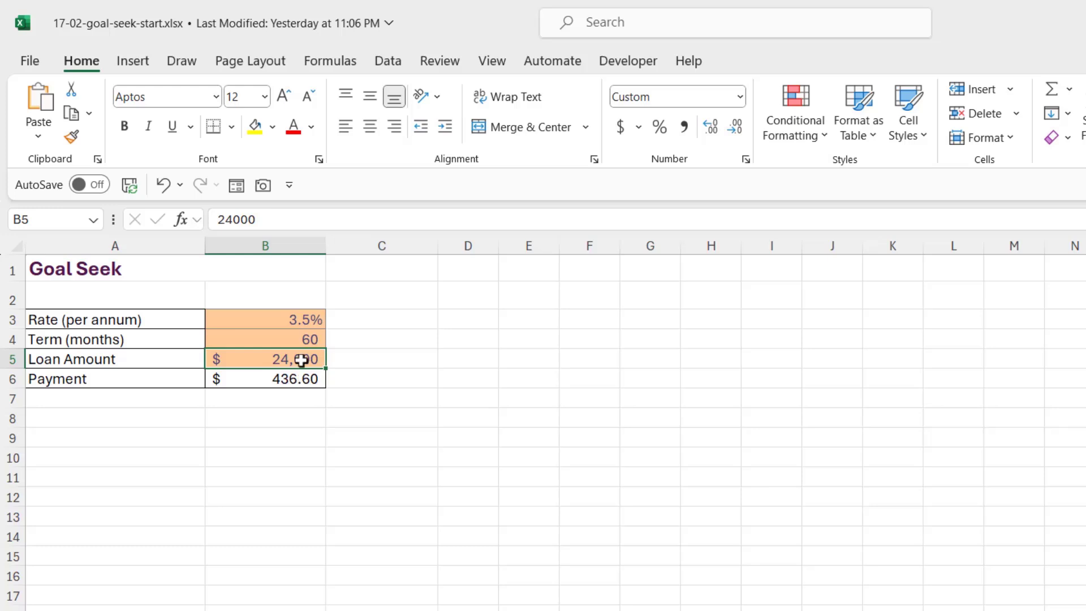
Goal Seek B6 to 500 by changing B5, solving the loan amount as 27,485
left_click(301, 379)
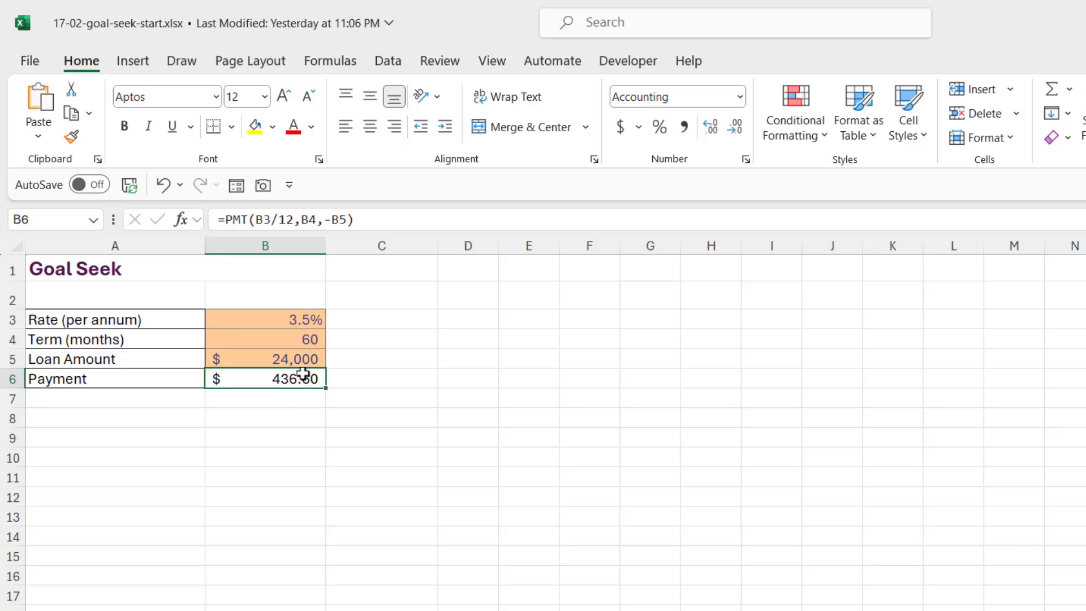
left_click(385, 61)
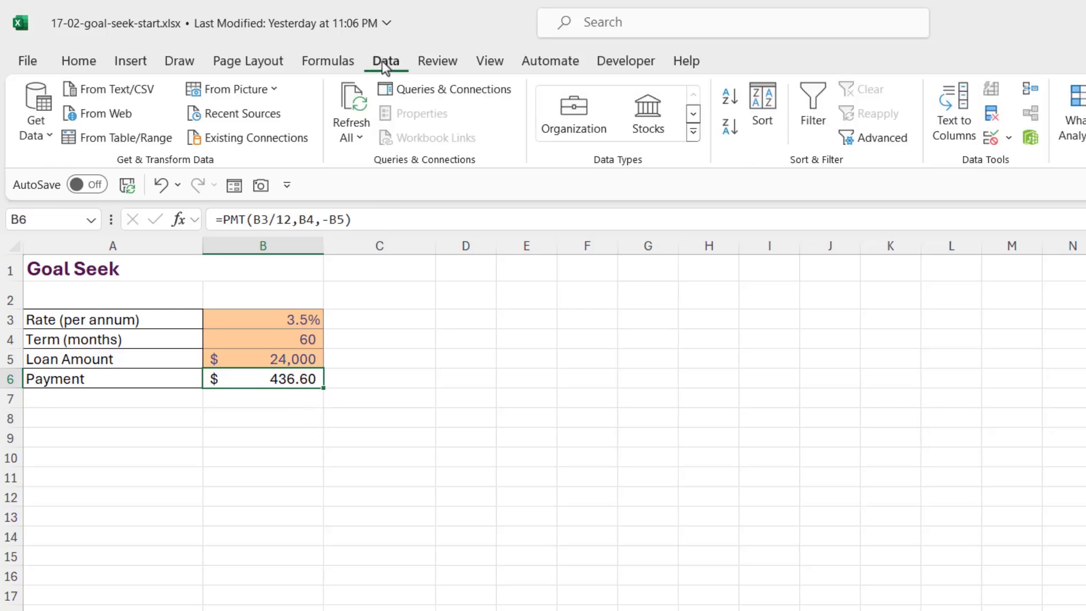
left_click(984, 140)
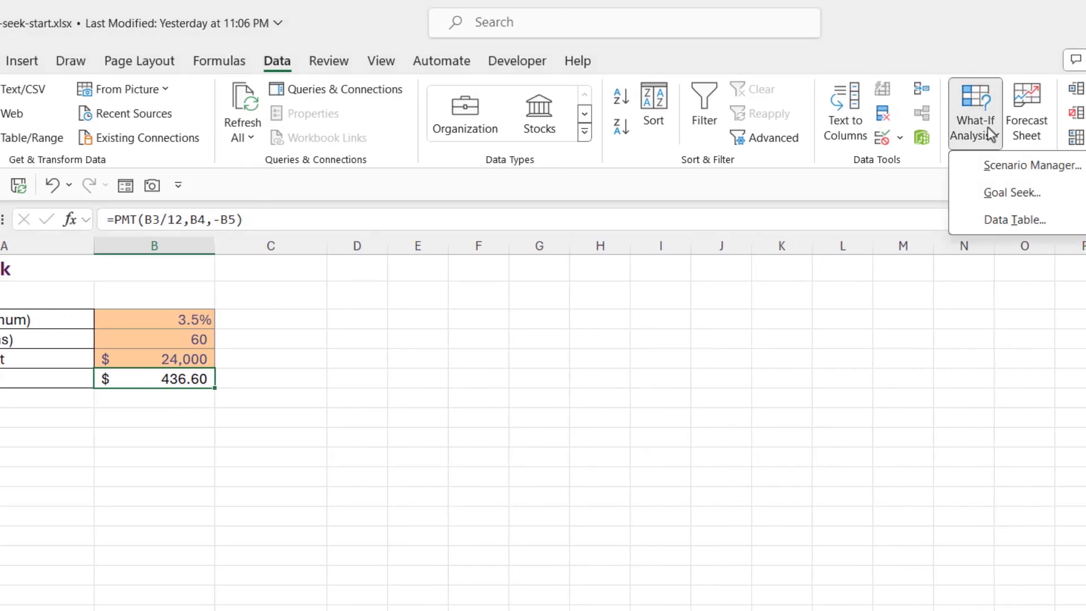
left_click(996, 199)
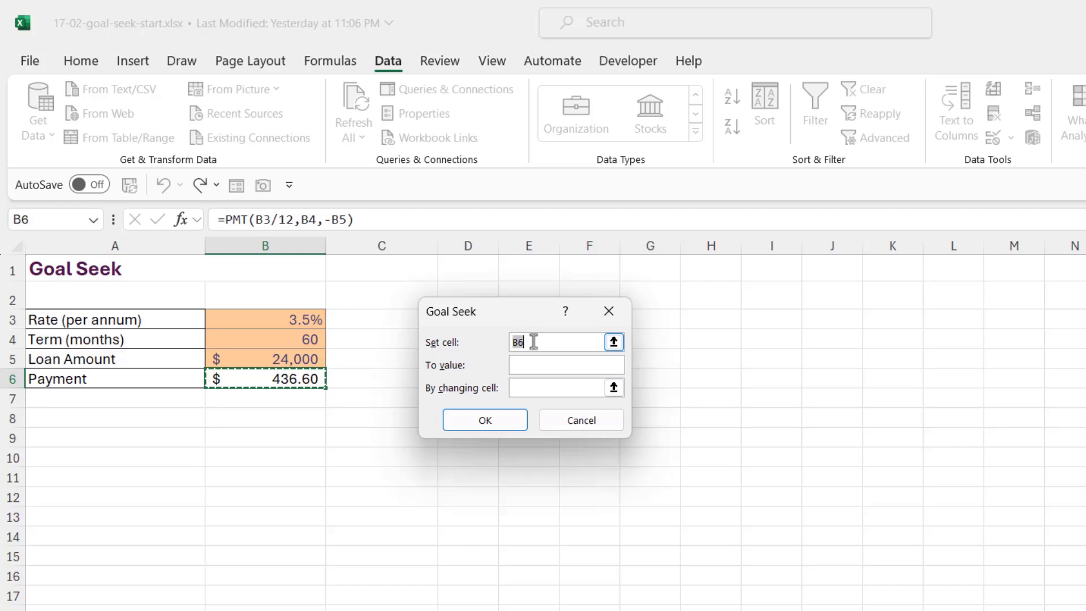
left_click(320, 374)
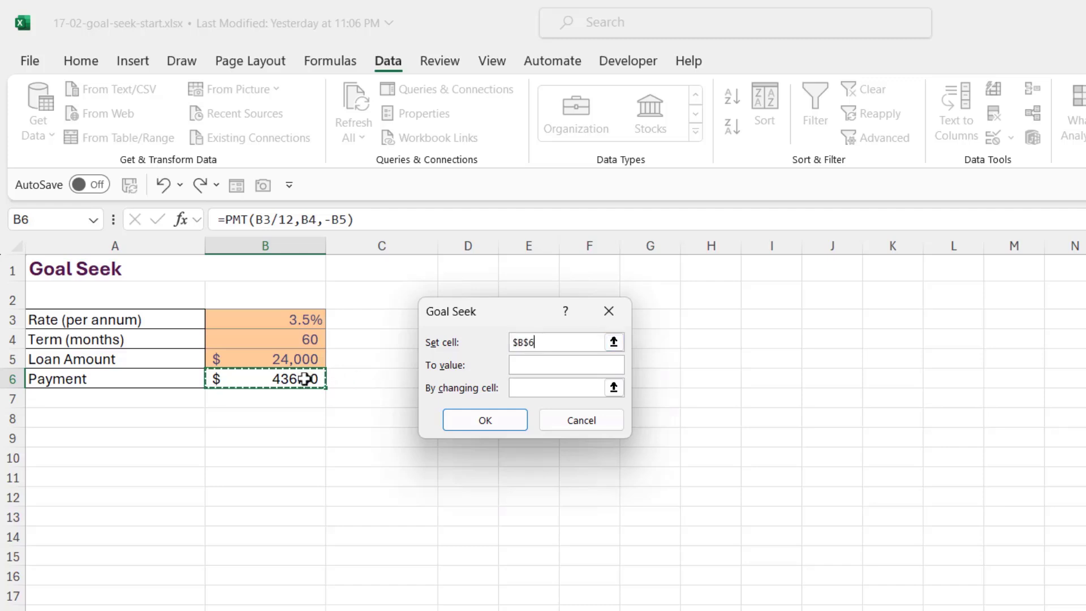
left_click(528, 364)
type("500")
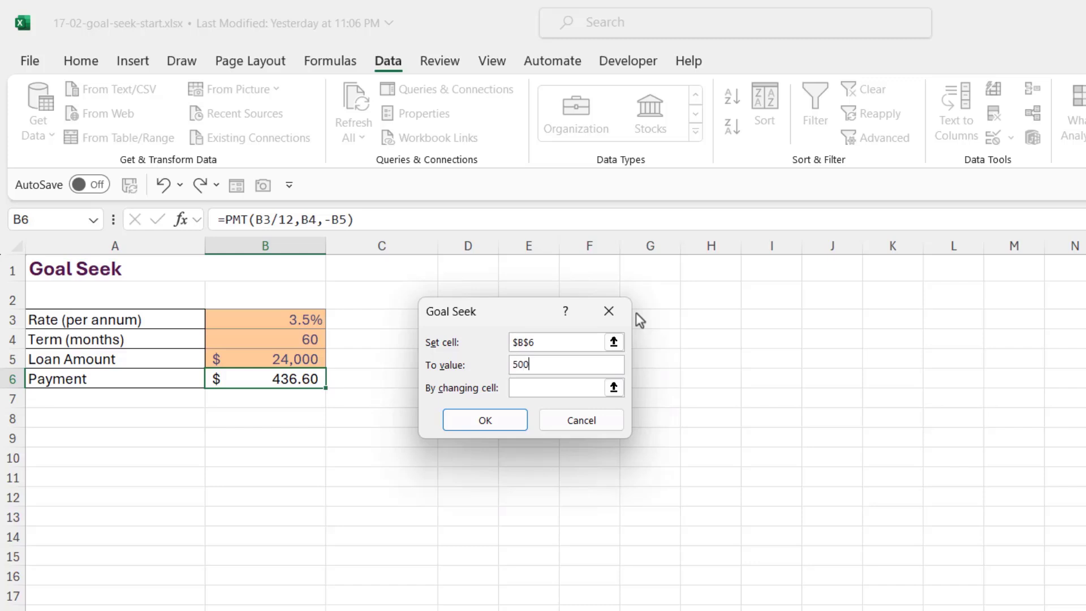
left_click(543, 388)
left_click(283, 357)
left_click(475, 427)
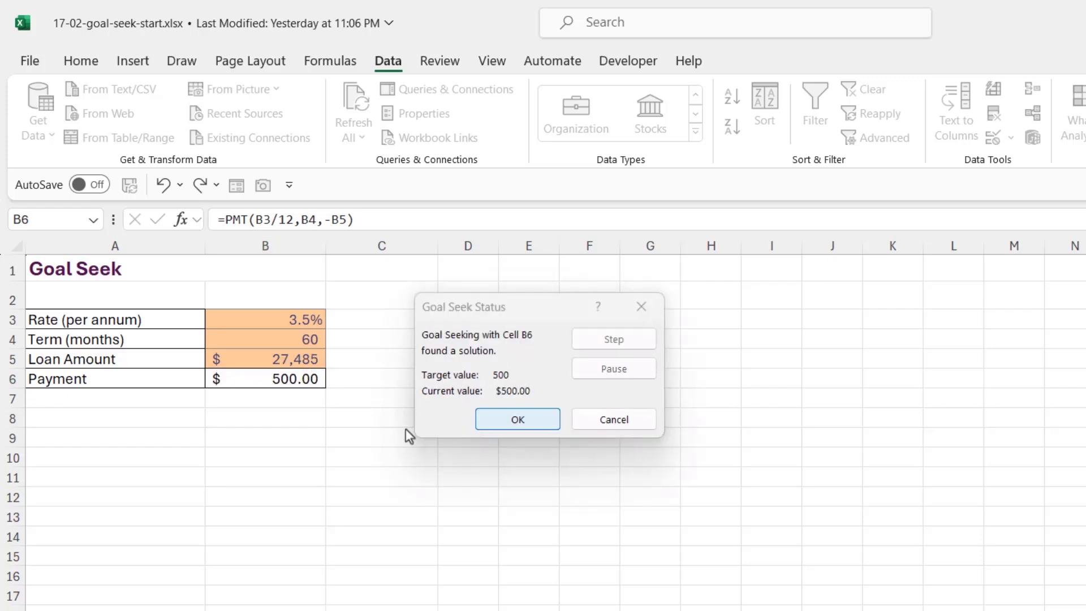
left_click(533, 430)
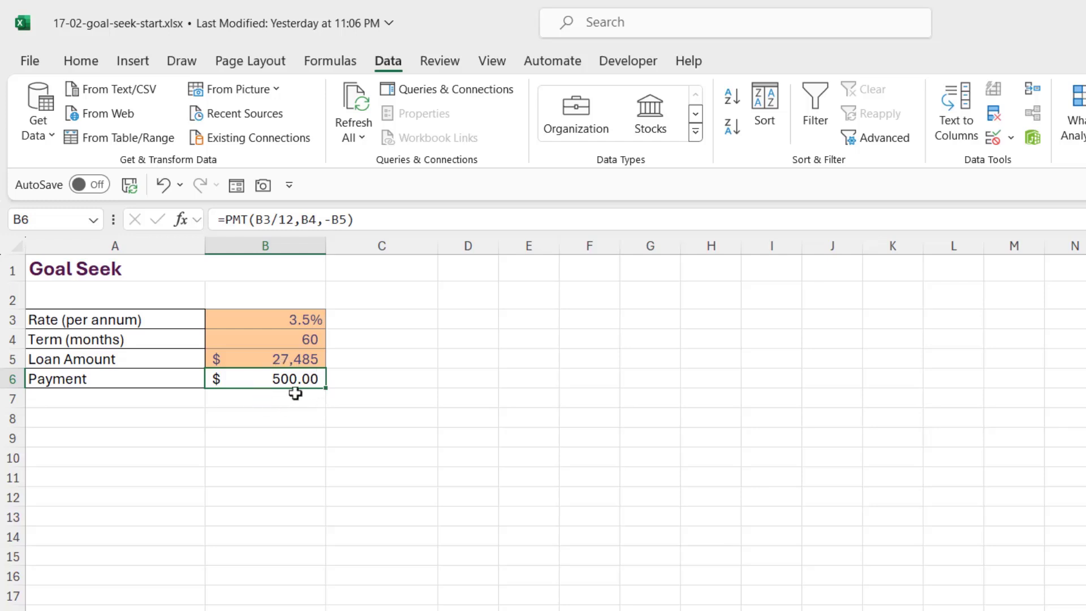
Check the solved loan amount, then review the Goal Seek 2 sheet's columns and 2.7% increase
left_click(293, 361)
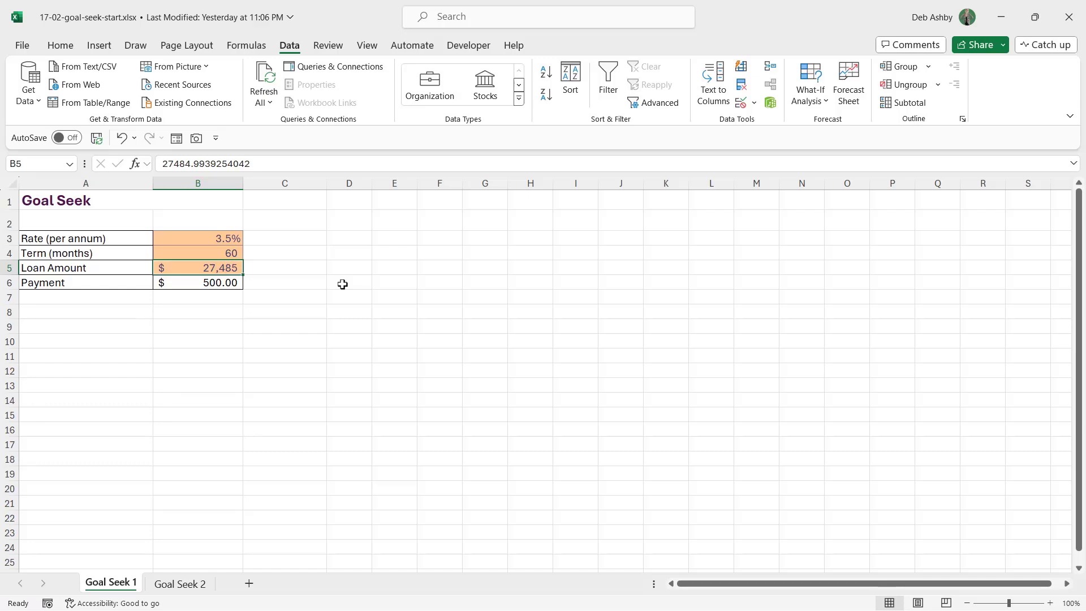
left_click(189, 584)
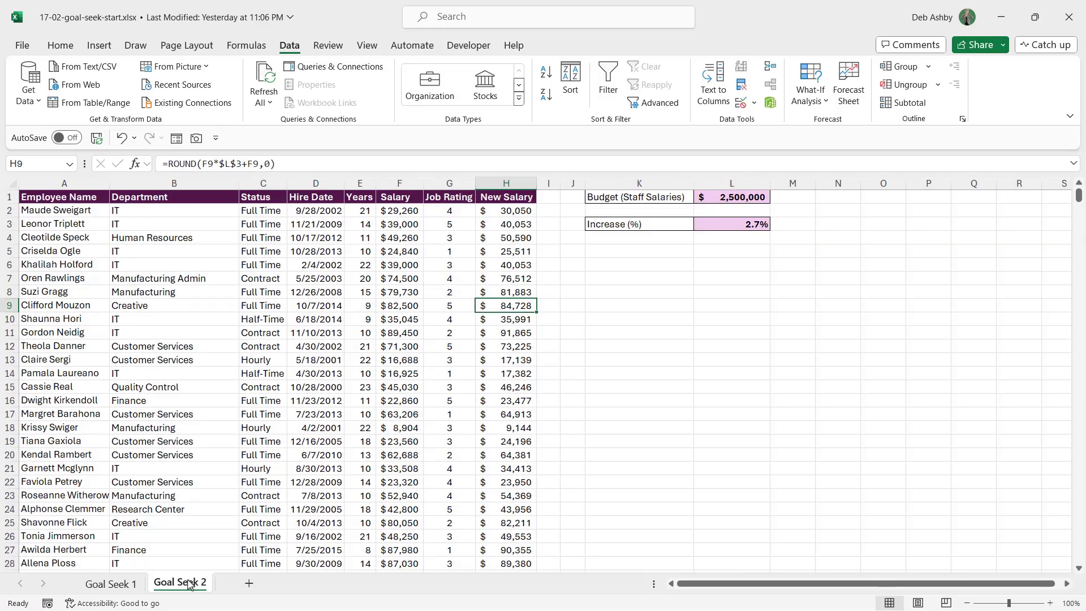
left_click(360, 292)
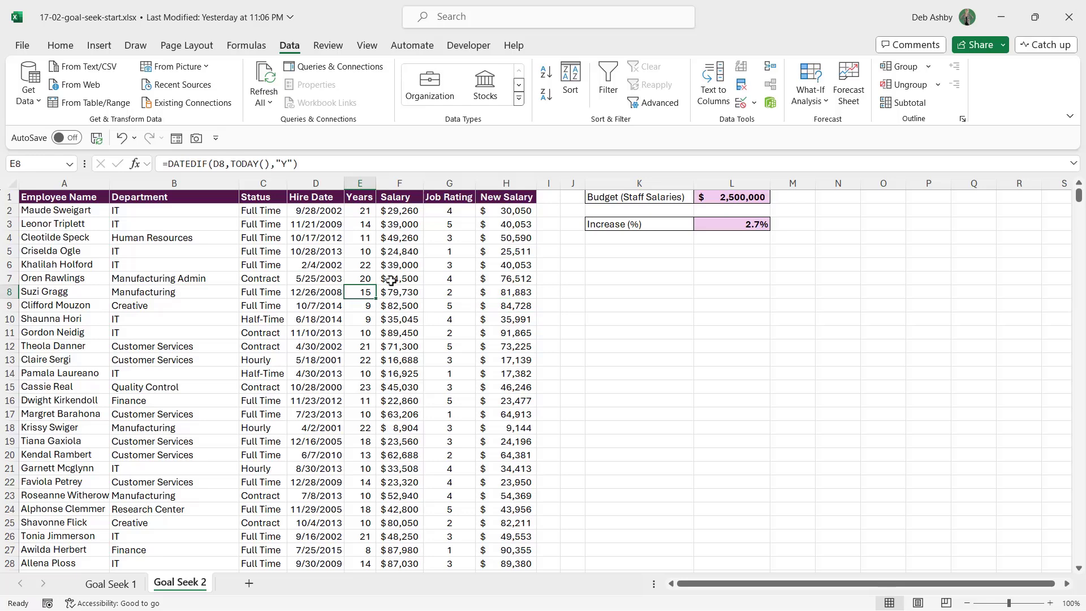
left_click(124, 249)
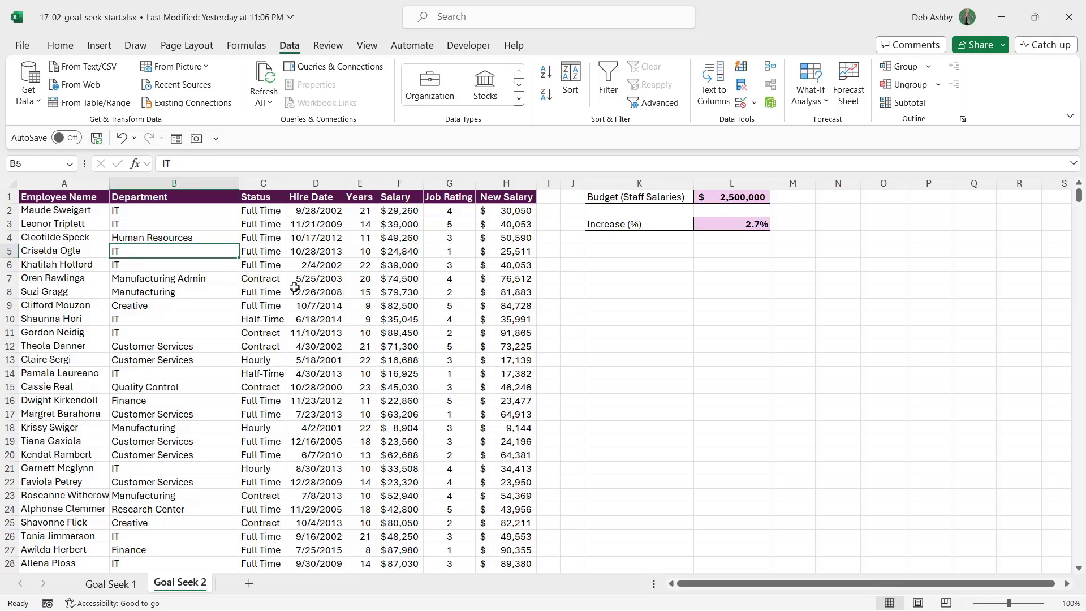
left_click(446, 185)
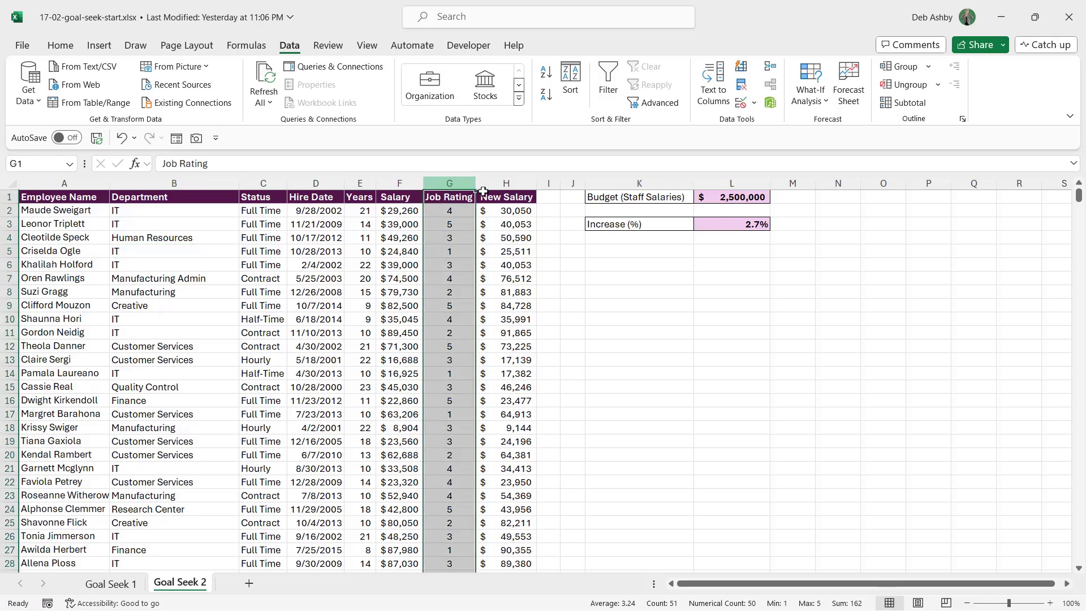
left_click(505, 186)
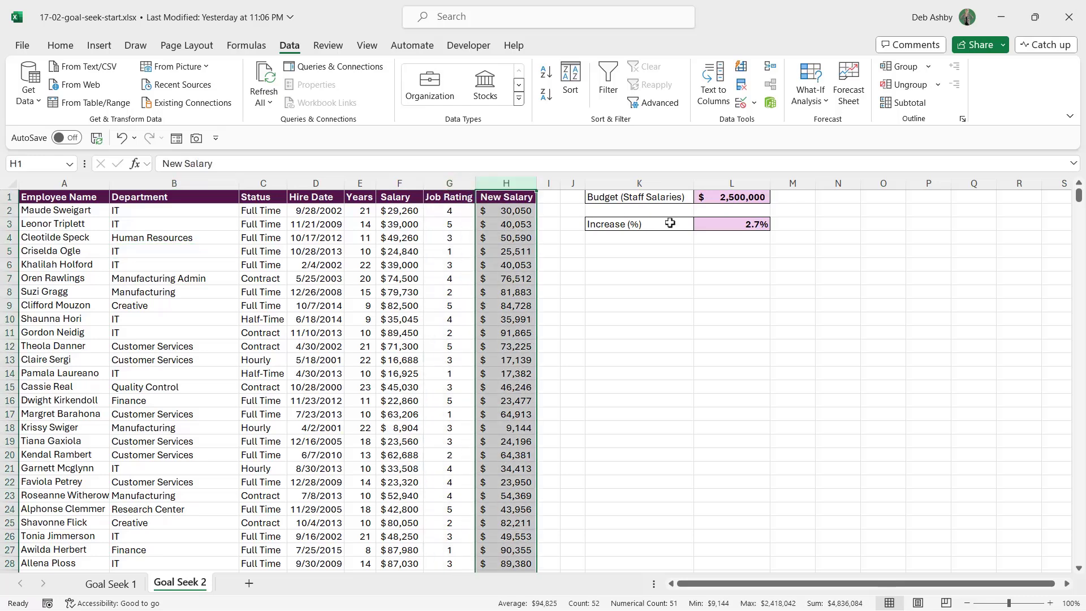
left_click(744, 226)
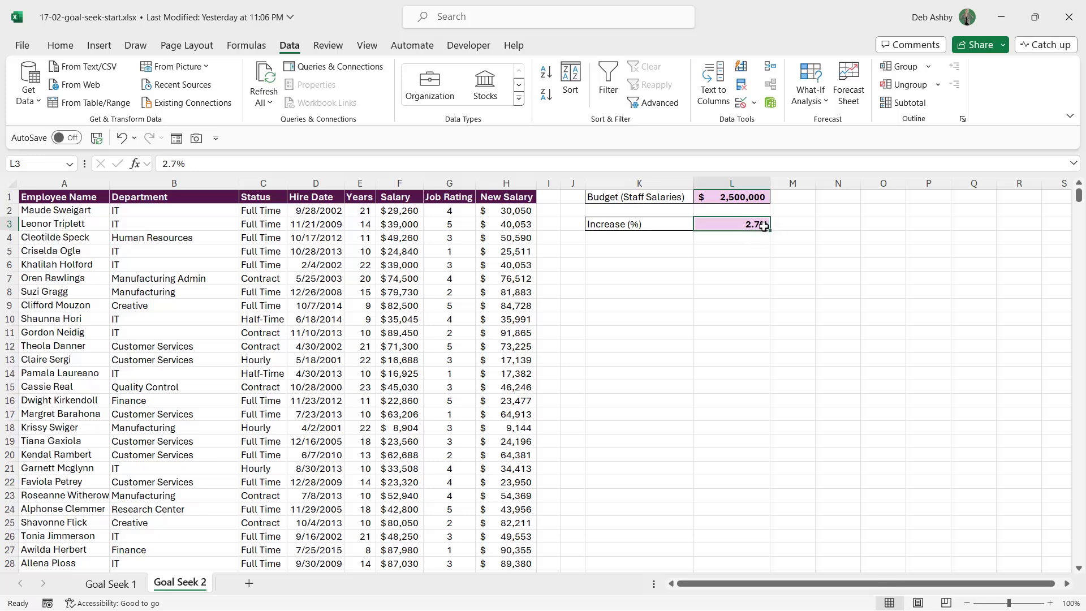
Inspect the New Salary formulas, the 2,500,000 budget and the H52 total of $2,418,042
left_click(521, 309)
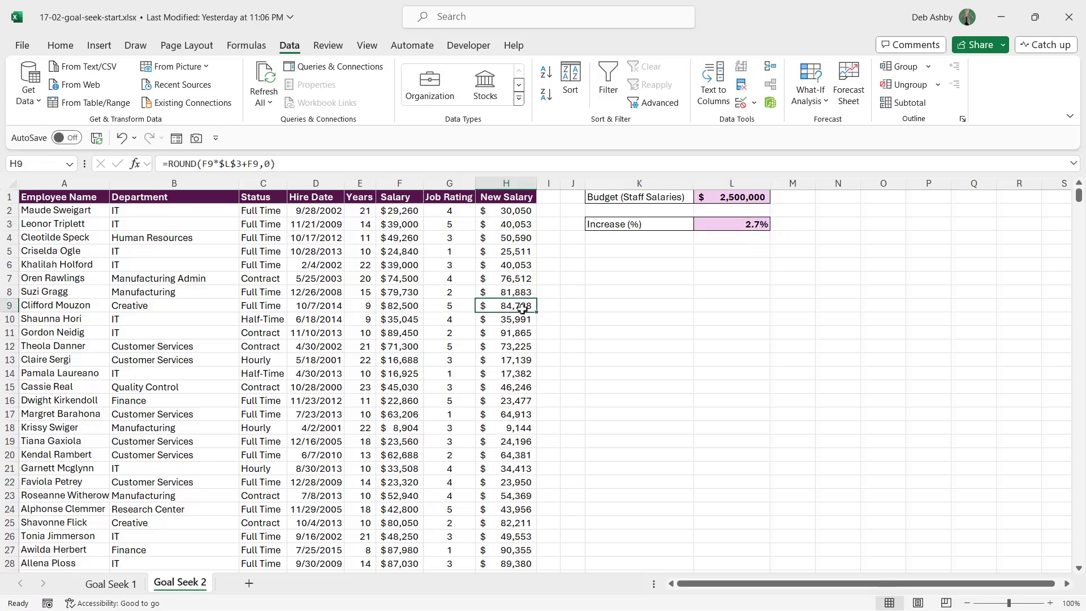
key("ctrl+Down")
scroll(521, 309, "down", 2)
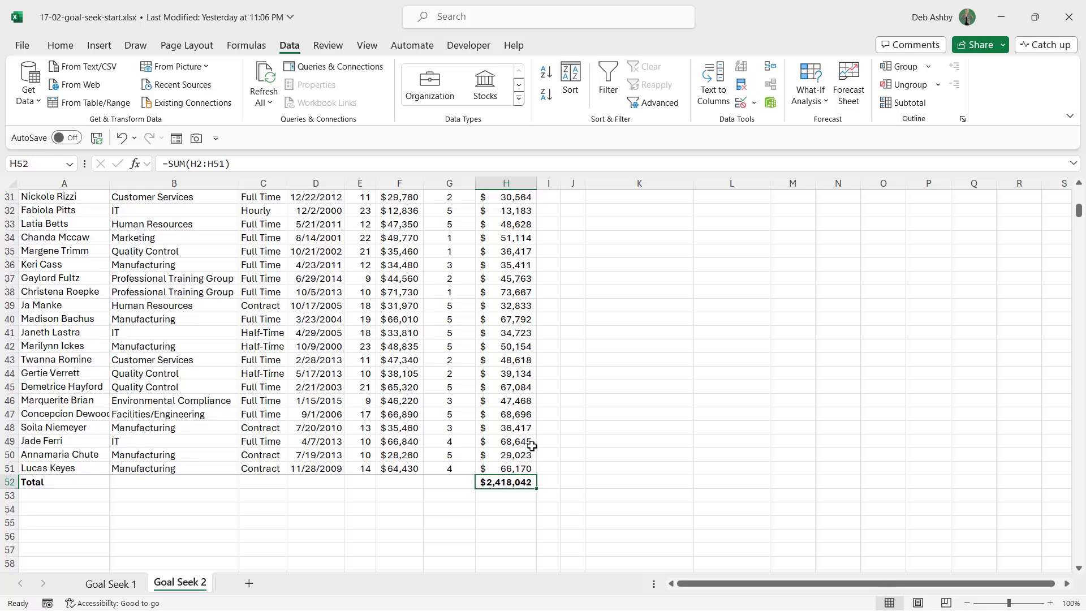
key("ctrl+Up")
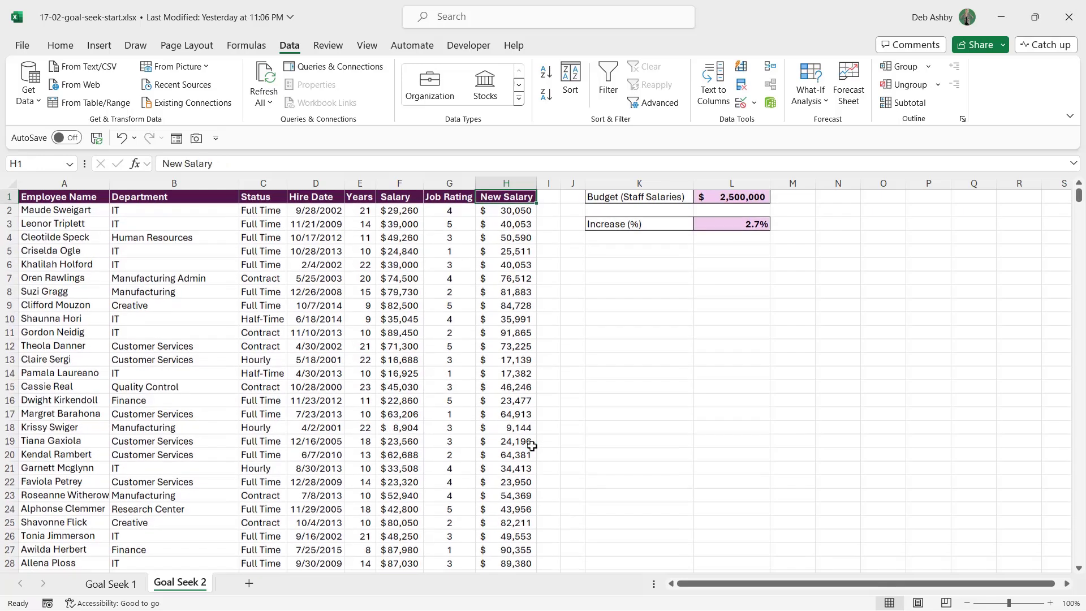
left_click(733, 200)
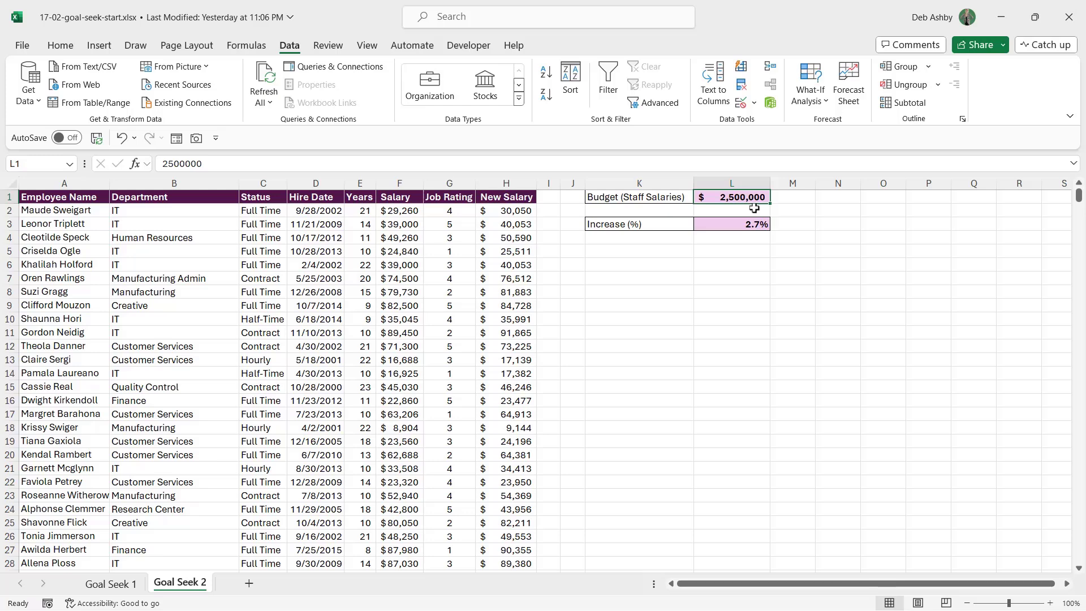
left_click(511, 253)
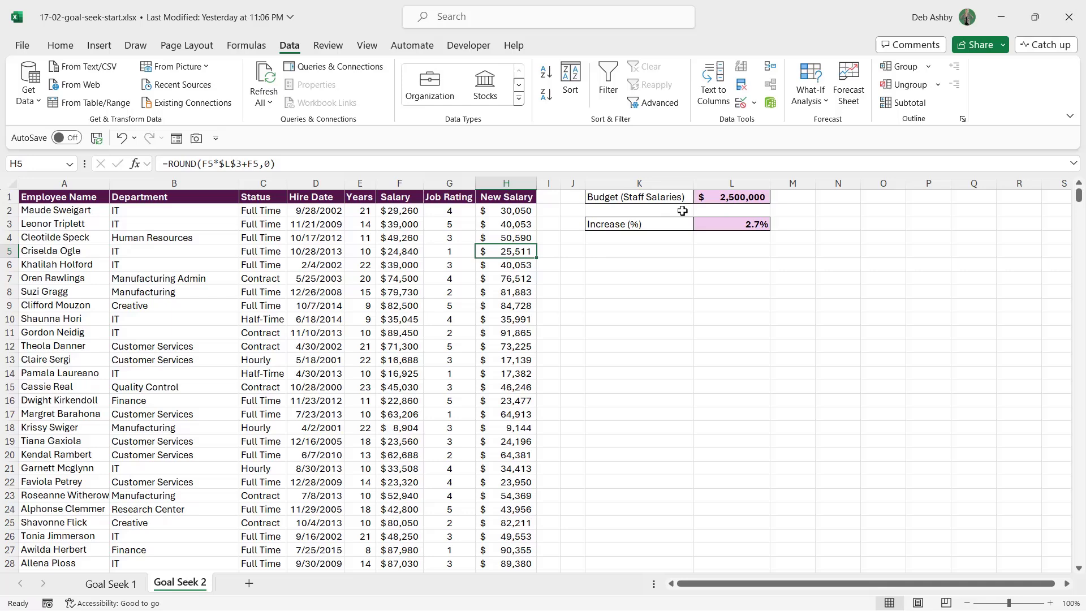
left_click(726, 199)
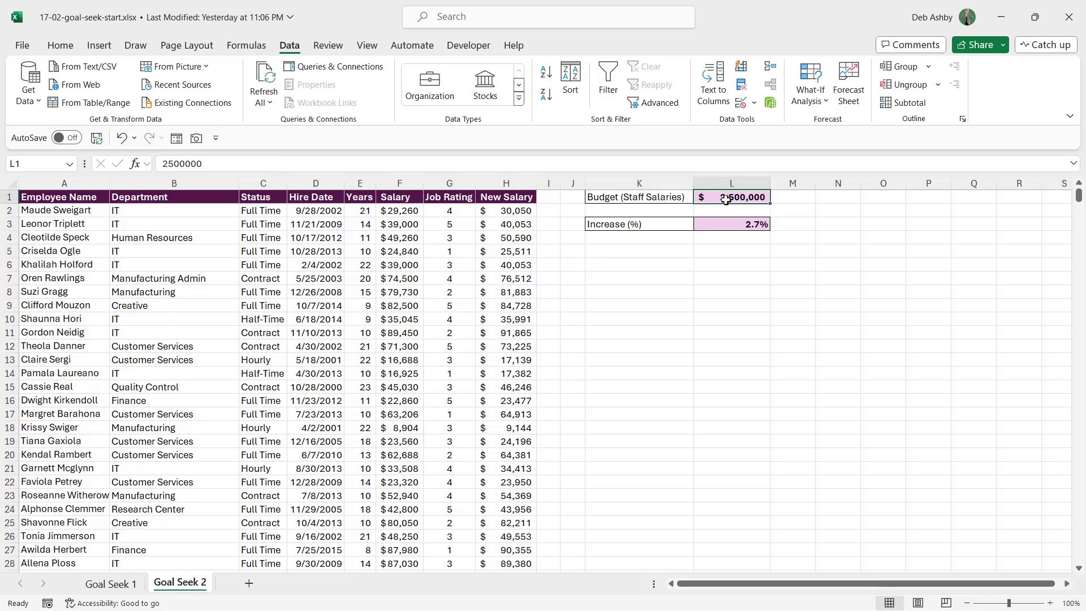
left_click(738, 225)
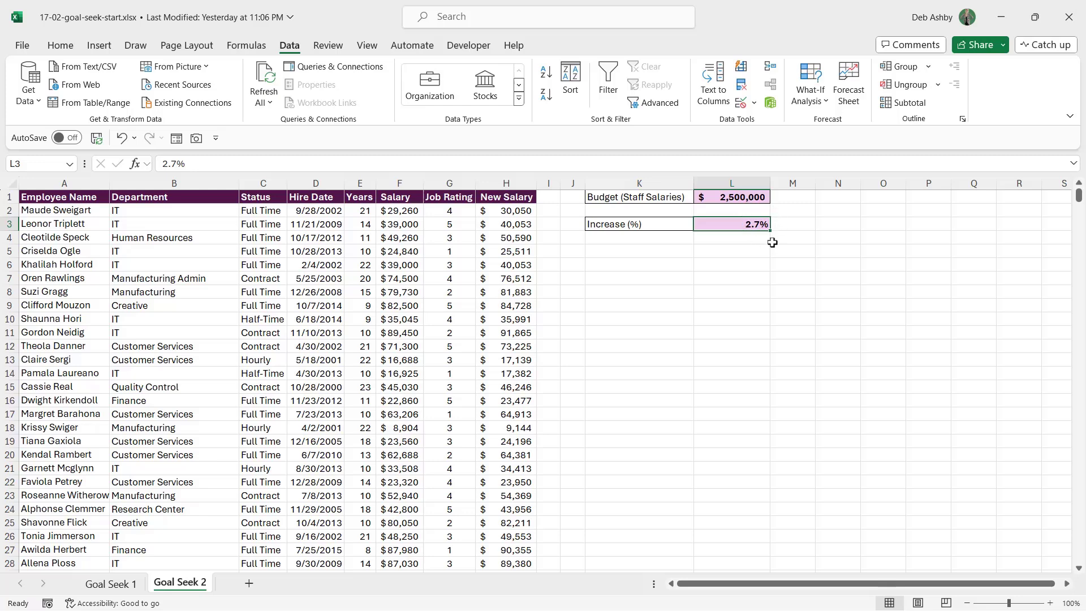
left_click(508, 267)
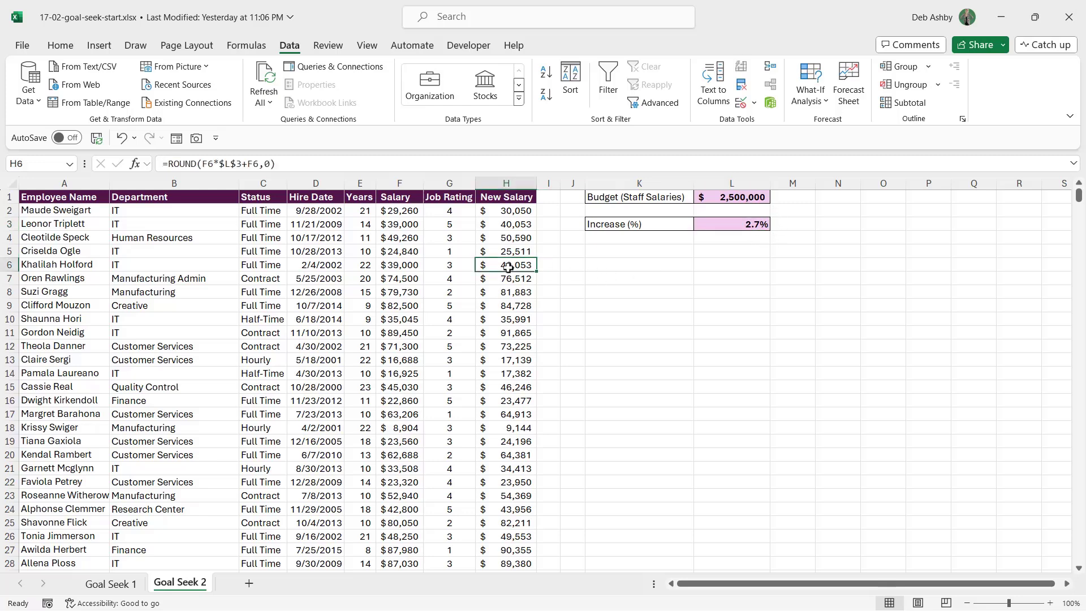
key("ctrl+Down")
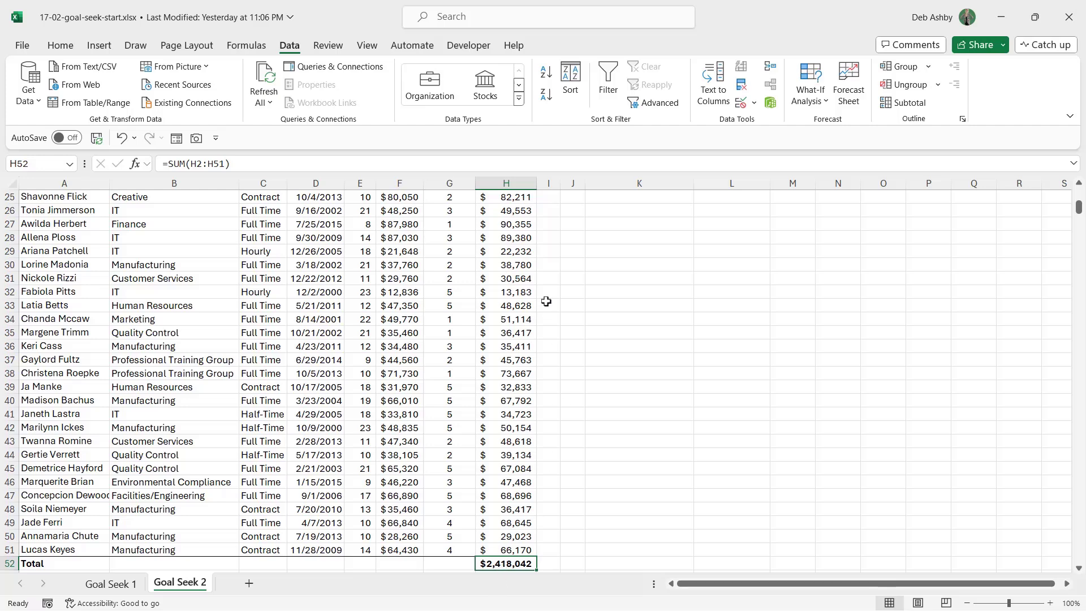
Goal Seek H52 to 2500000 by changing L3, raising the increase to 6.2%
left_click(825, 95)
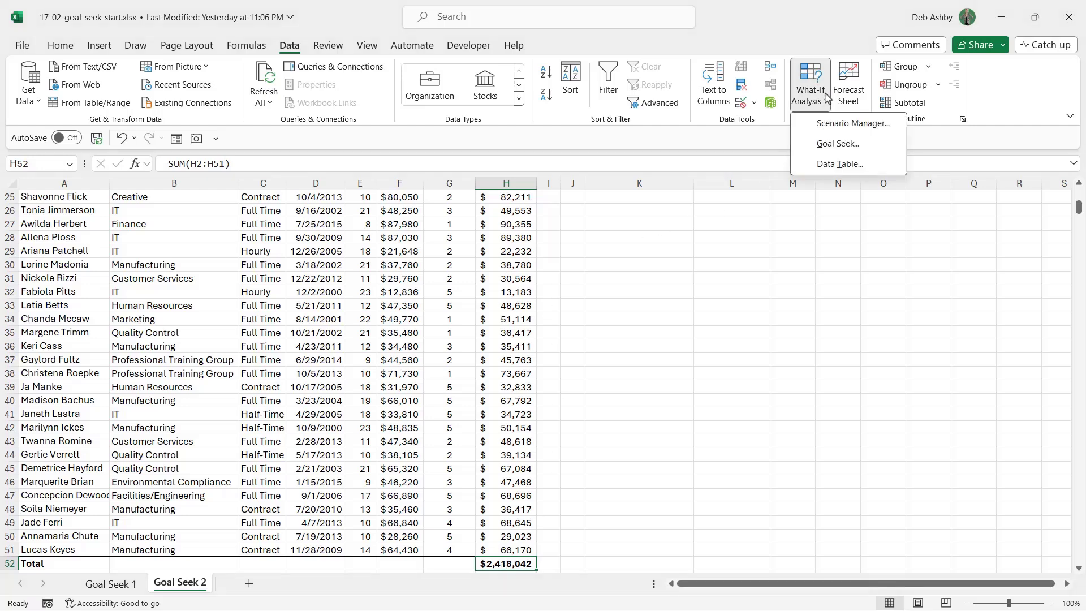
left_click(832, 151)
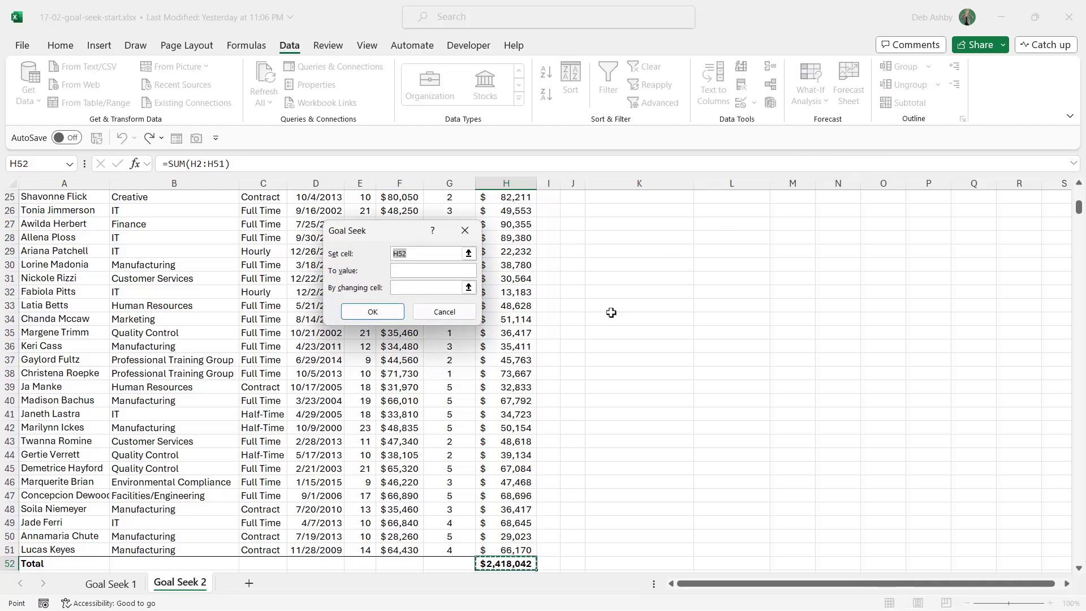
left_click(504, 562)
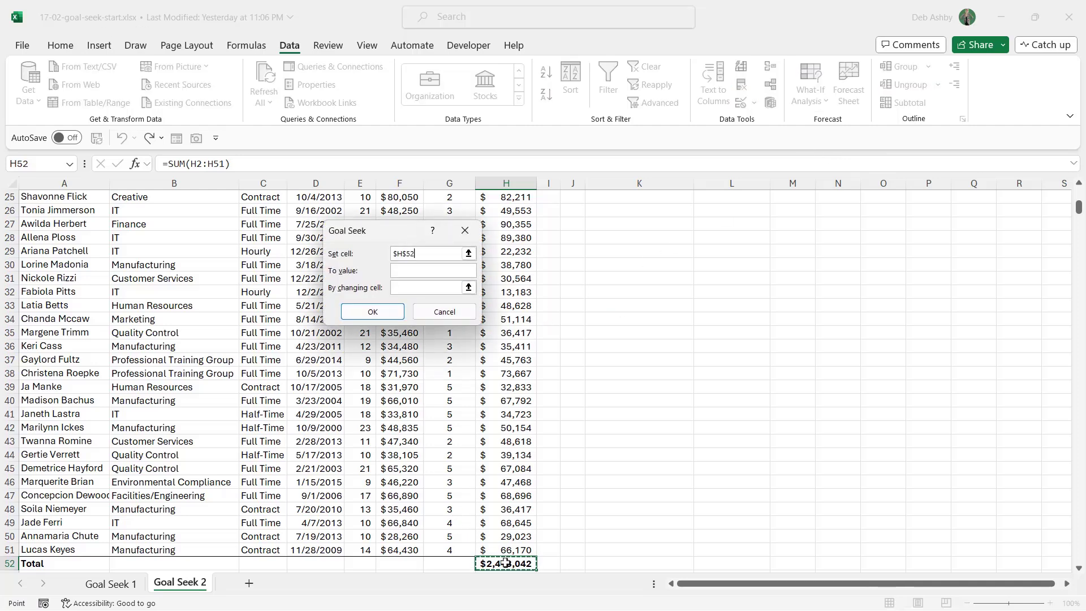
left_click(394, 270)
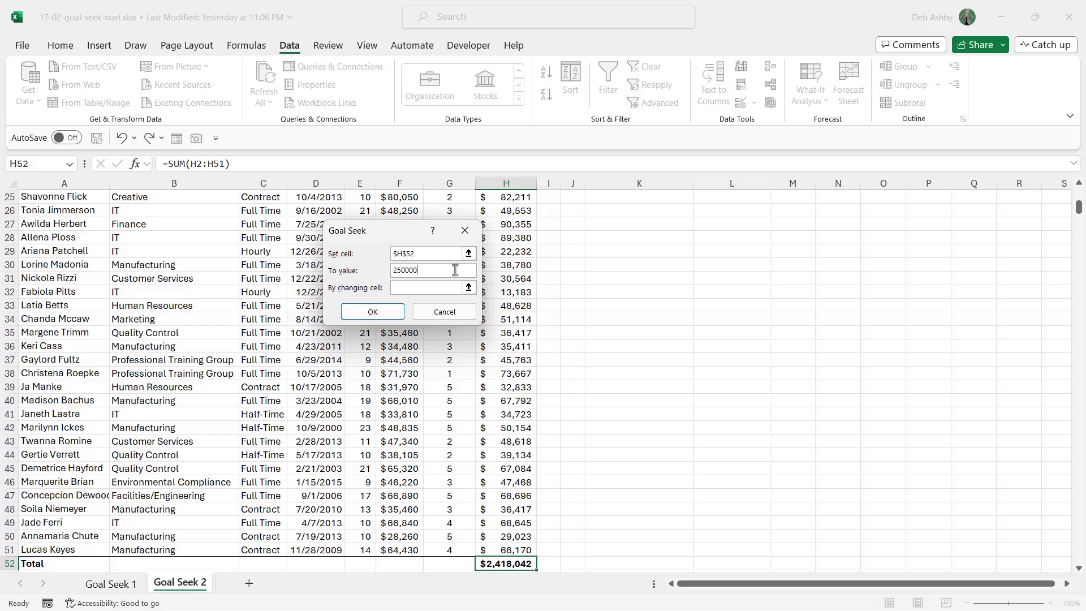
left_click(459, 287)
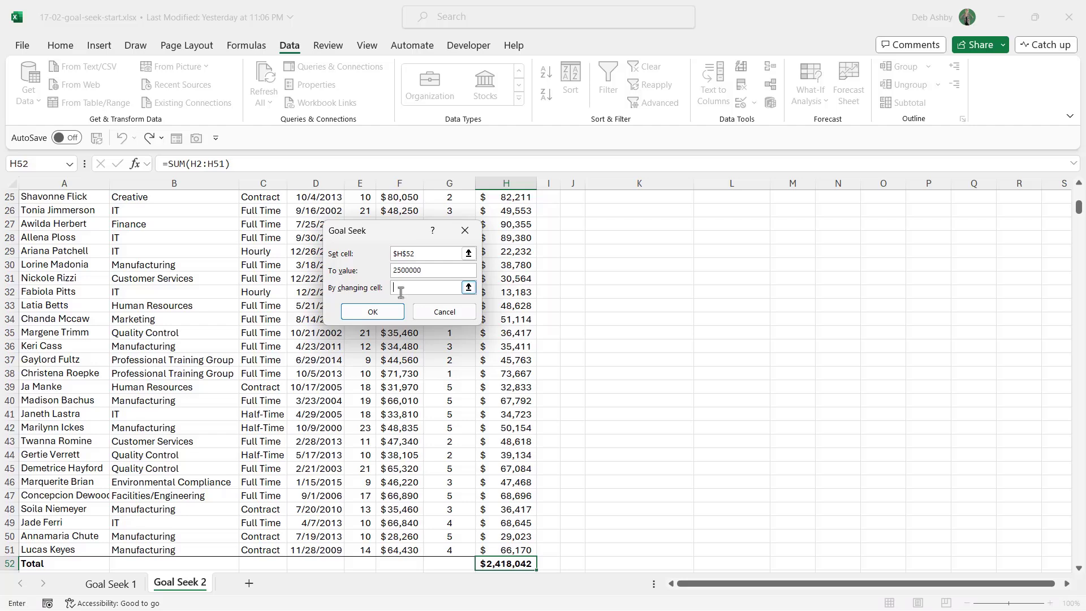
left_click(468, 287)
left_click(639, 281)
scroll(640, 281, "up", 8)
left_click(731, 224)
left_click(474, 250)
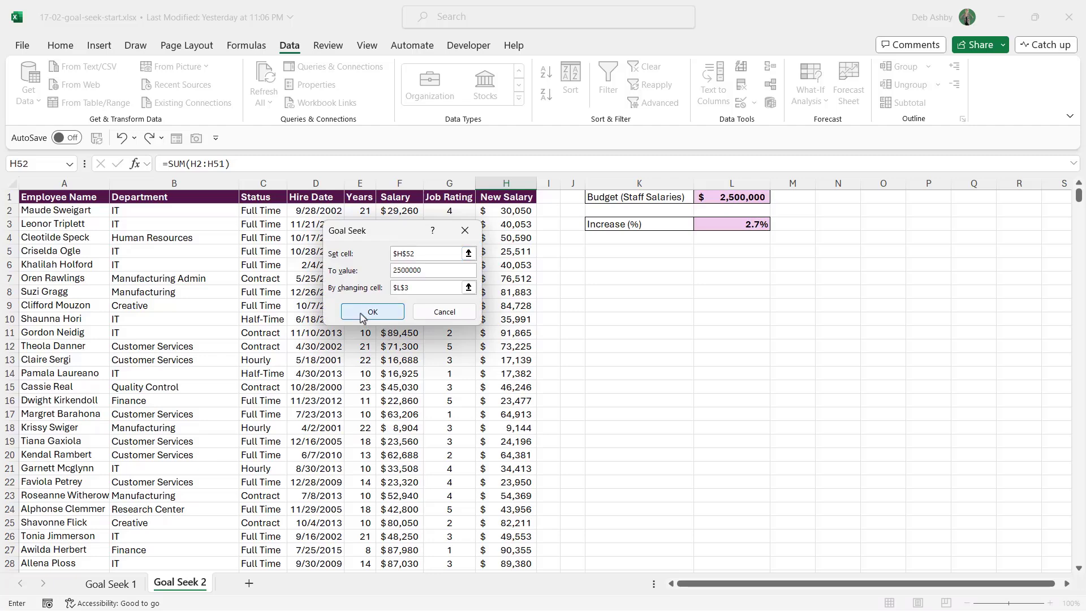
left_click(362, 315)
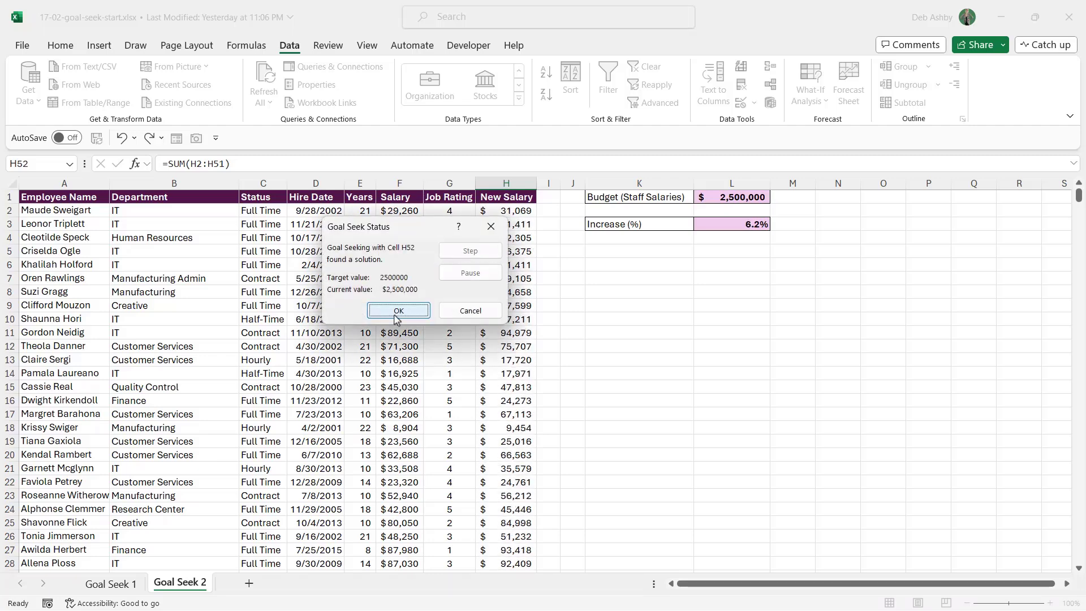
left_click(397, 311)
left_click(510, 361)
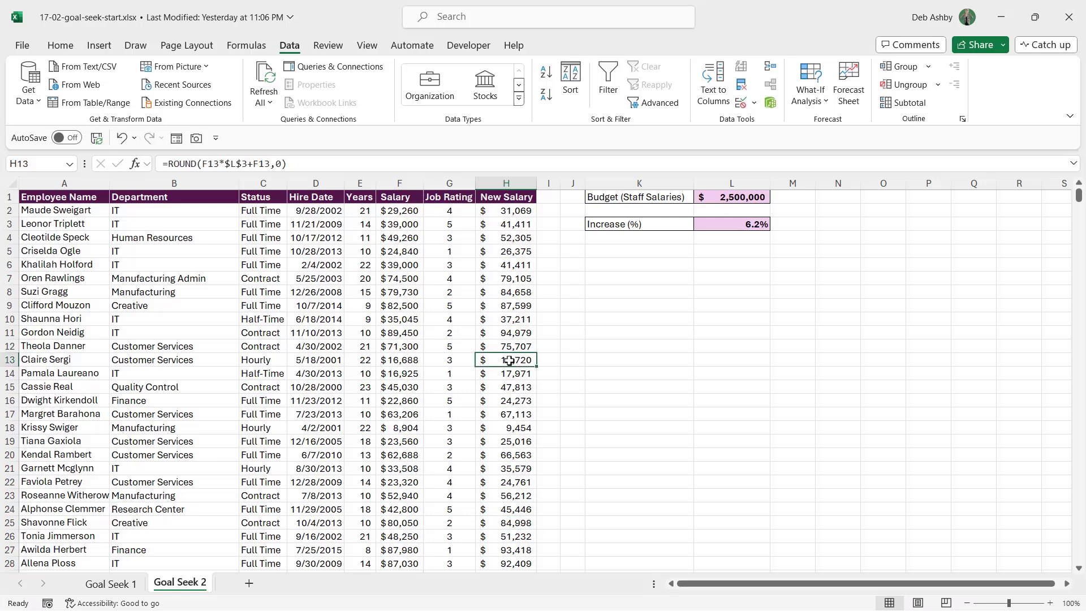
key("ctrl+Down")
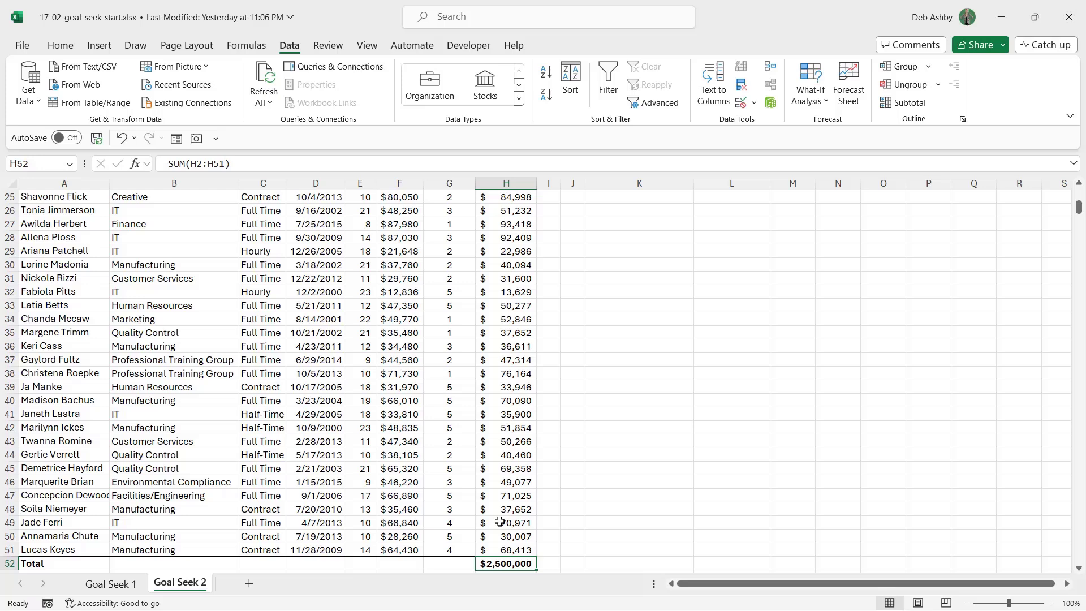
key("ctrl+Up")
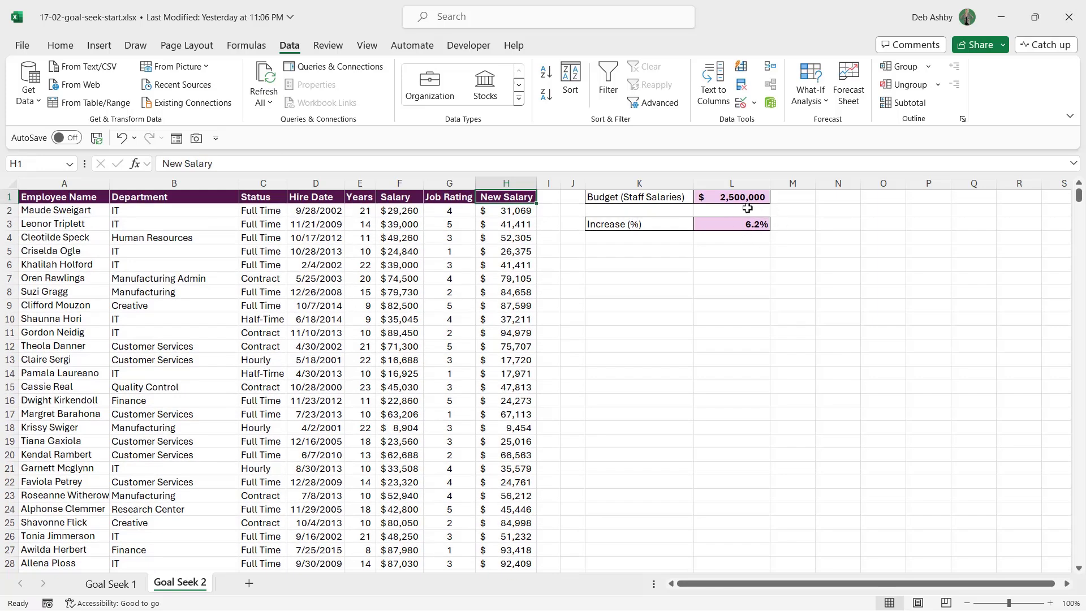
left_click(753, 228)
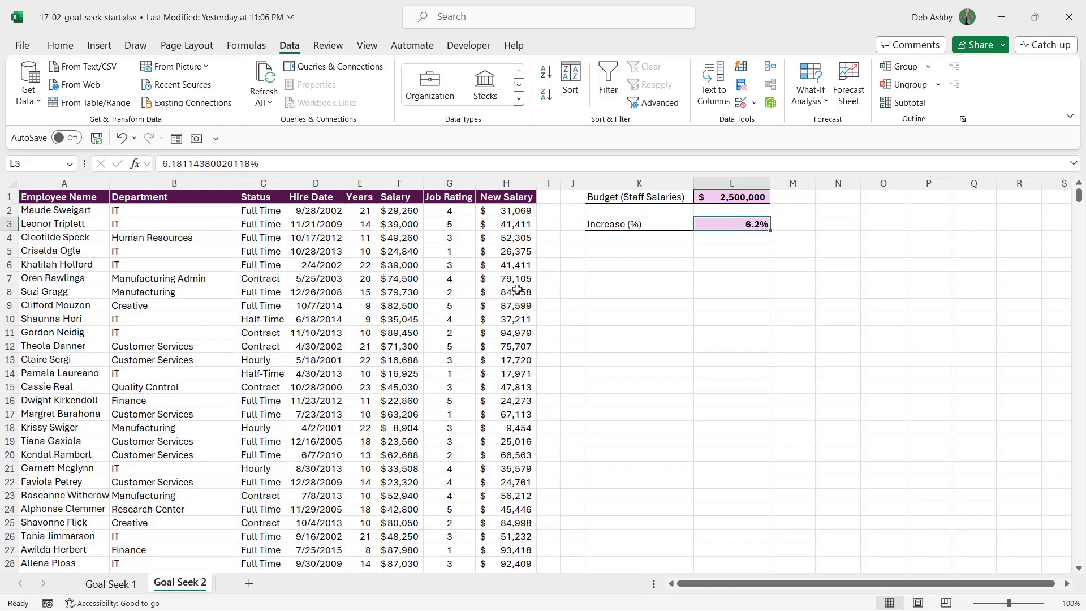
left_click(511, 237)
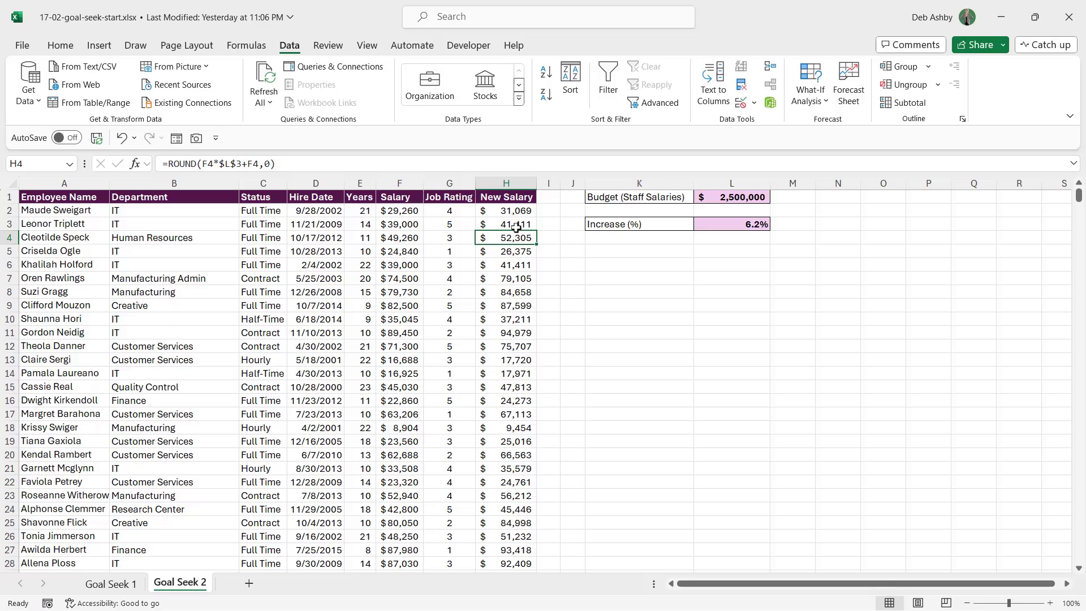
left_click(506, 180)
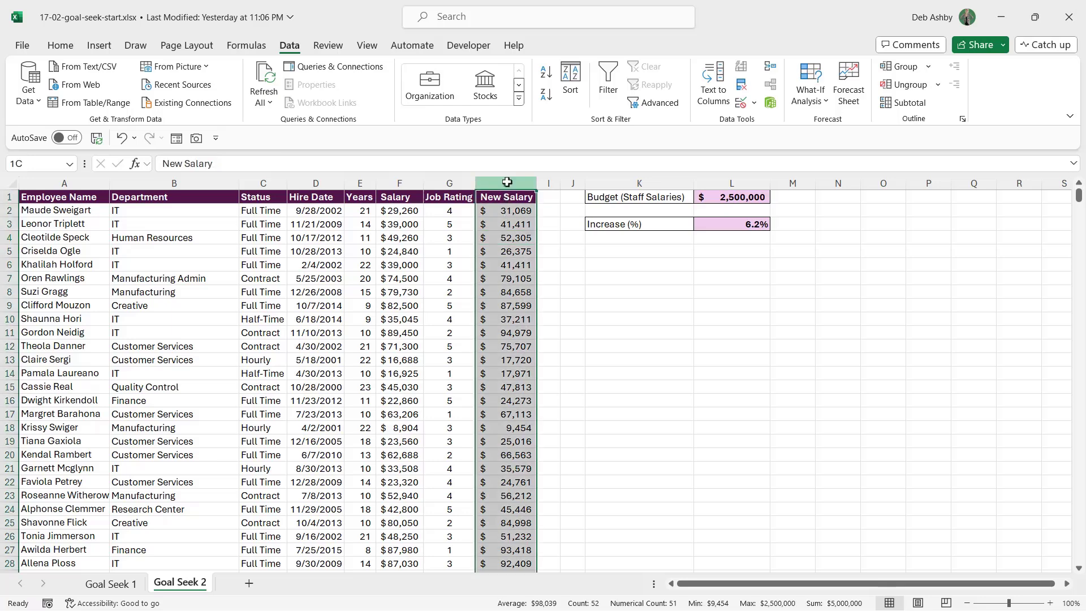
left_click(521, 253)
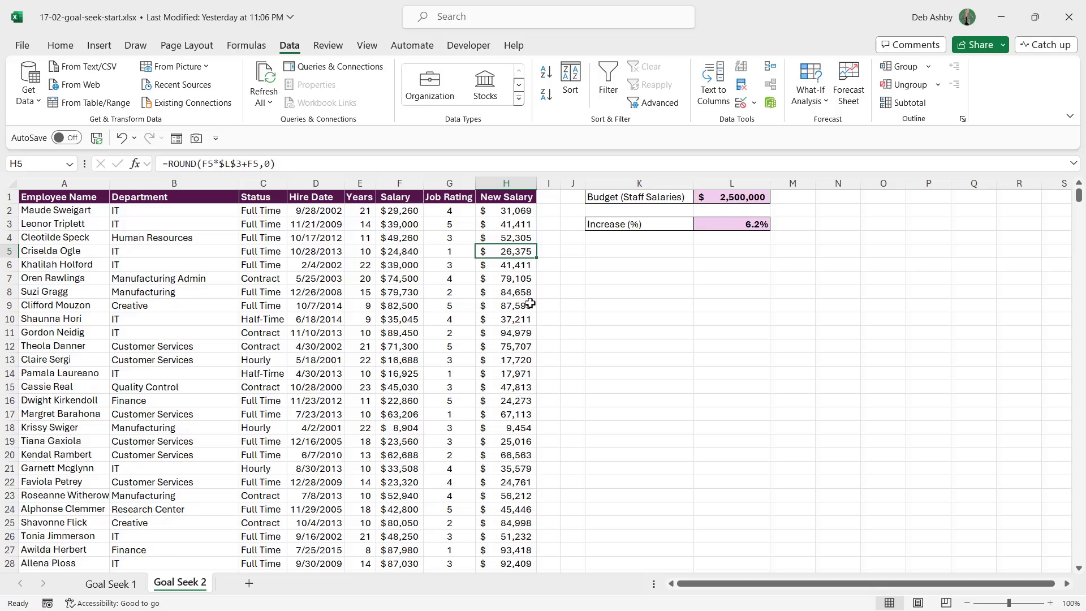